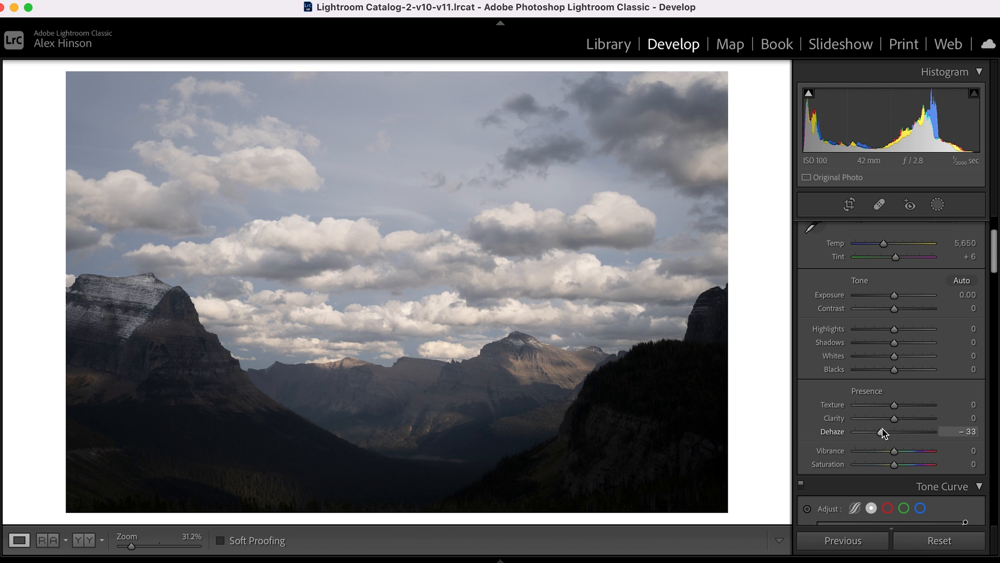
# Raise the photo's Saturation to +39 and compare the edit with the original version.
pyautogui.scroll(-1, 895, 371)
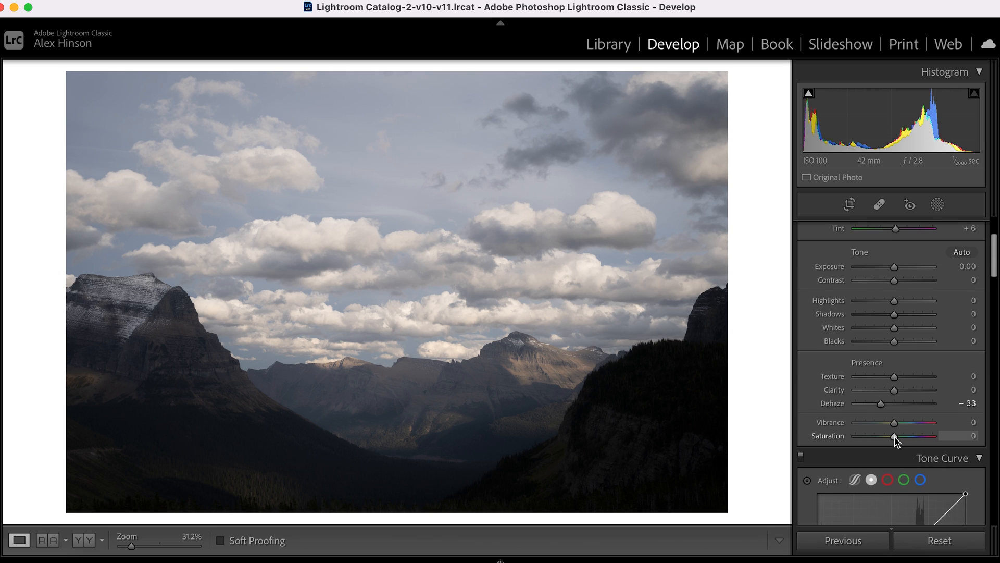
pyautogui.moveTo(896, 436); pyautogui.dragTo(911, 441)
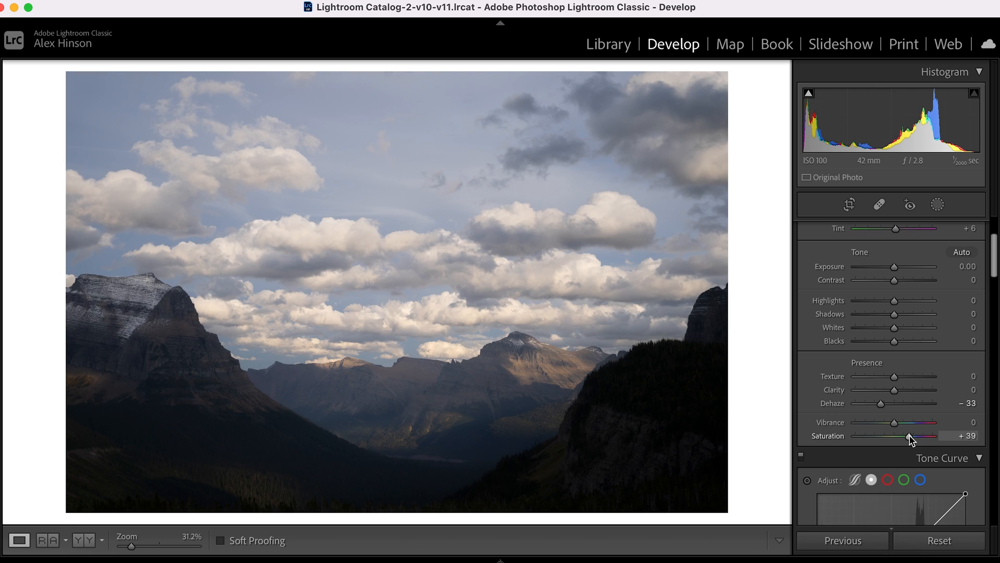
pyautogui.press('\\')
pyautogui.press('\\')
pyautogui.press('\\')
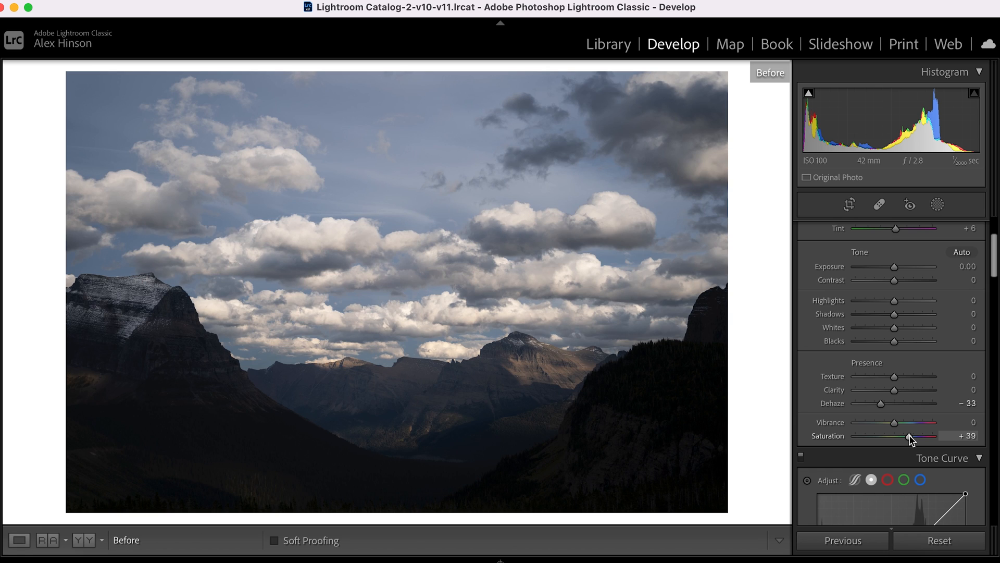
pyautogui.press('\\')
pyautogui.press('\\')
pyautogui.press('\\')
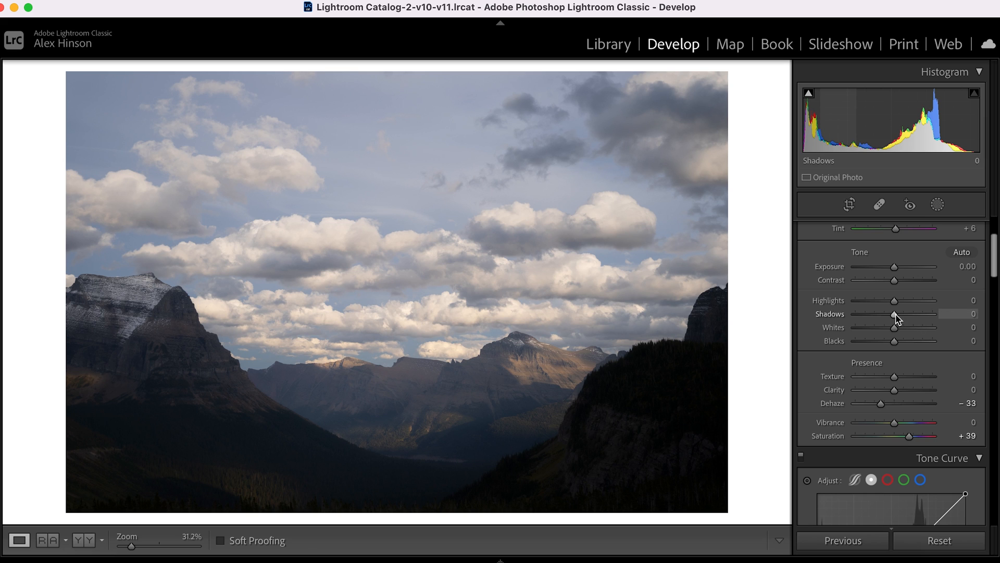
# Set Highlights to −30, Shadows to +40 and Whites to −20, and compare with the original, examining its clouds up close.
pyautogui.moveTo(893, 300); pyautogui.dragTo(911, 319)
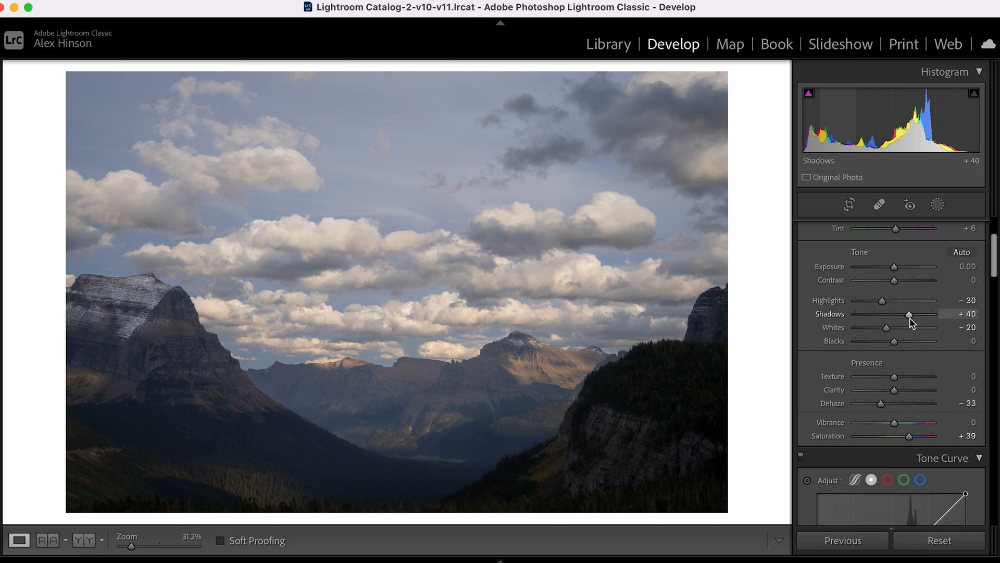
pyautogui.press('\\')
pyautogui.press('\\')
pyautogui.press('\\')
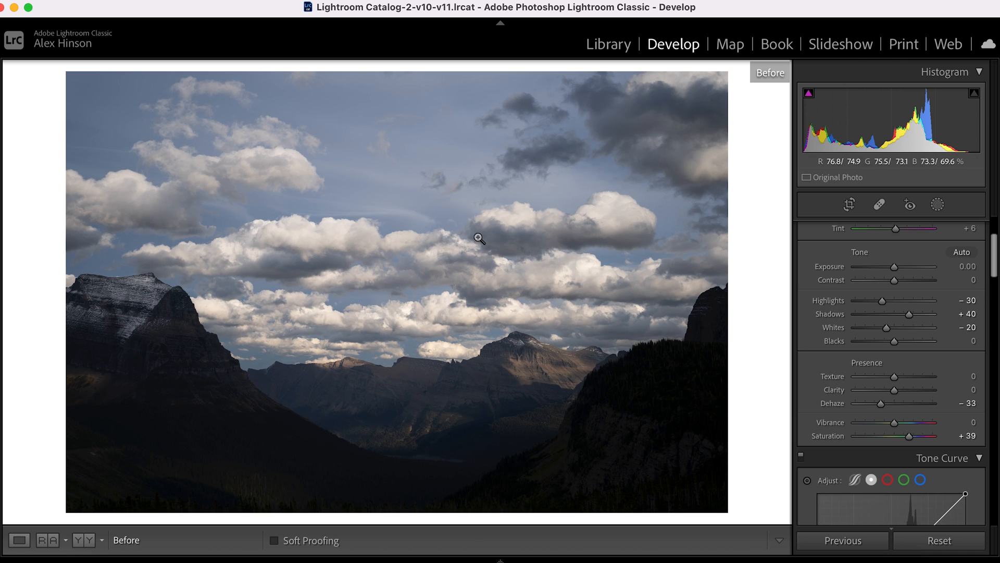
pyautogui.click(337, 249)
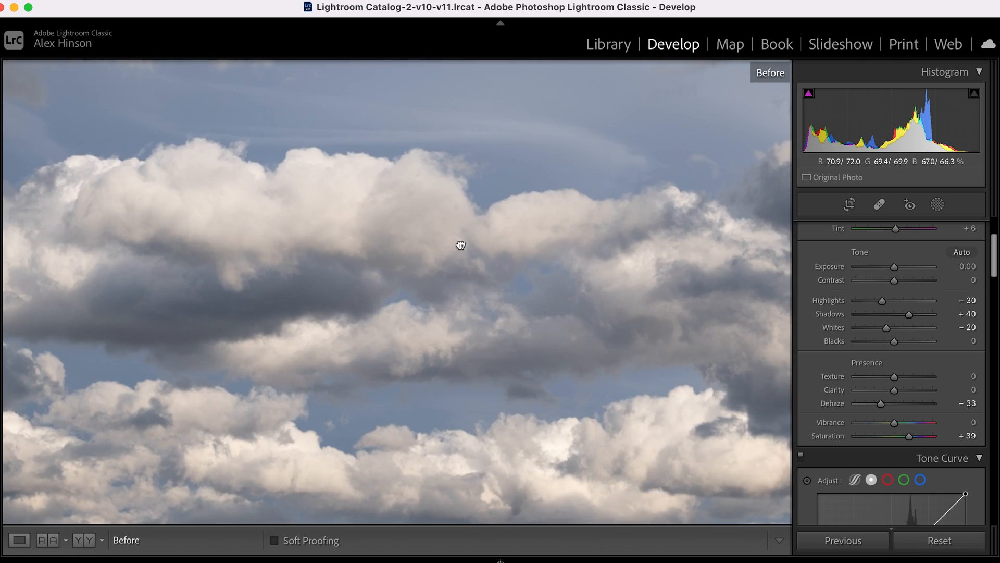
pyautogui.moveTo(460, 246); pyautogui.dragTo(381, 222)
pyautogui.moveTo(495, 277); pyautogui.dragTo(433, 253)
pyautogui.click(434, 252)
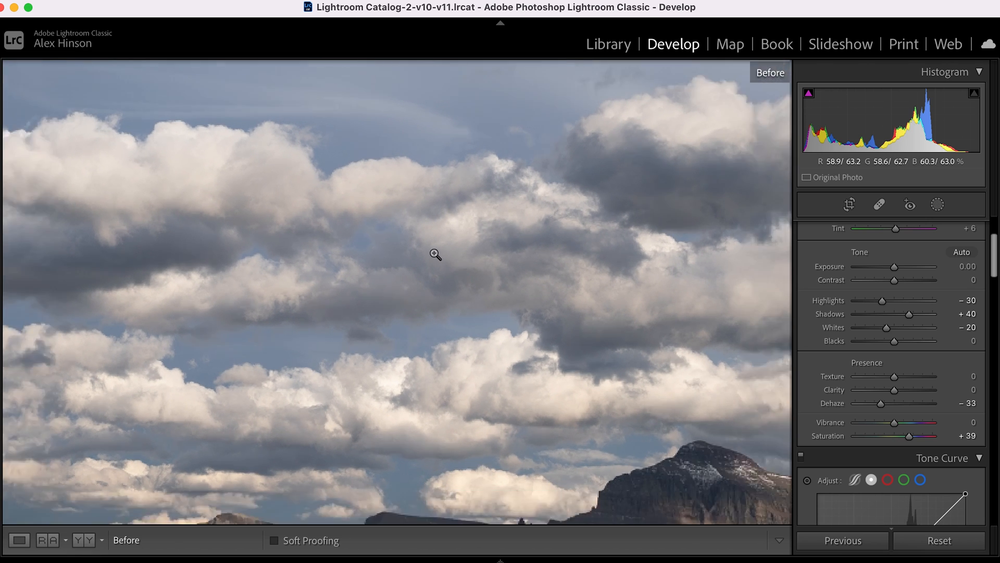
pyautogui.press('\\')
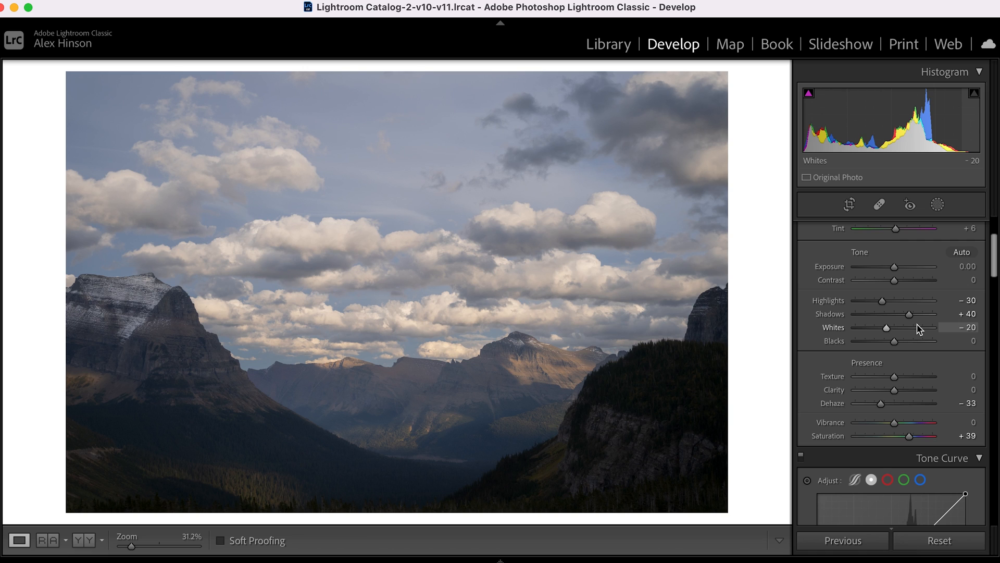
# Raise the Exposure to +0.30 and compare the edit with the original version.
pyautogui.scroll(1, 917, 329)
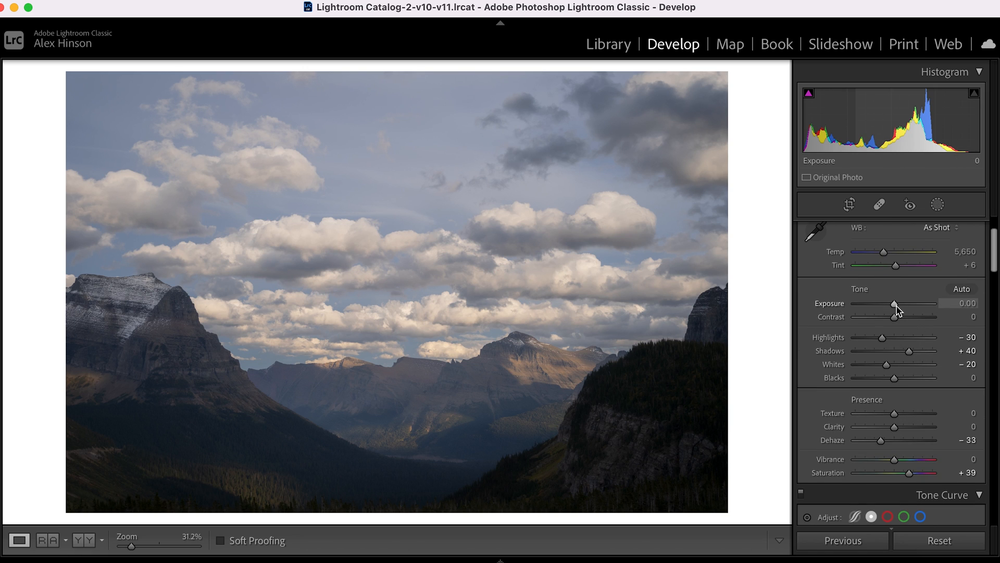
pyautogui.moveTo(896, 307); pyautogui.dragTo(897, 310)
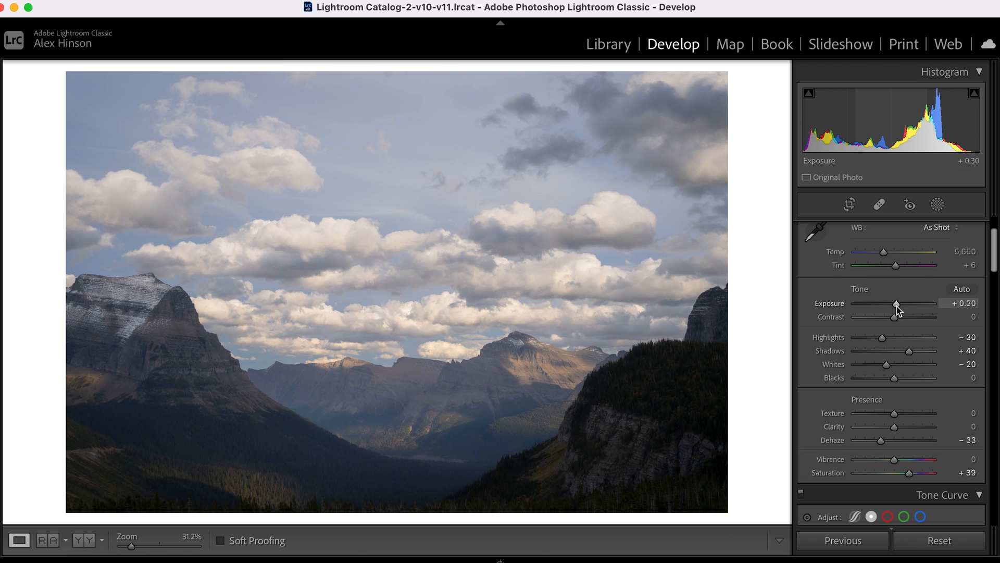
pyautogui.press('\\')
pyautogui.press('\\')
pyautogui.press('\\')
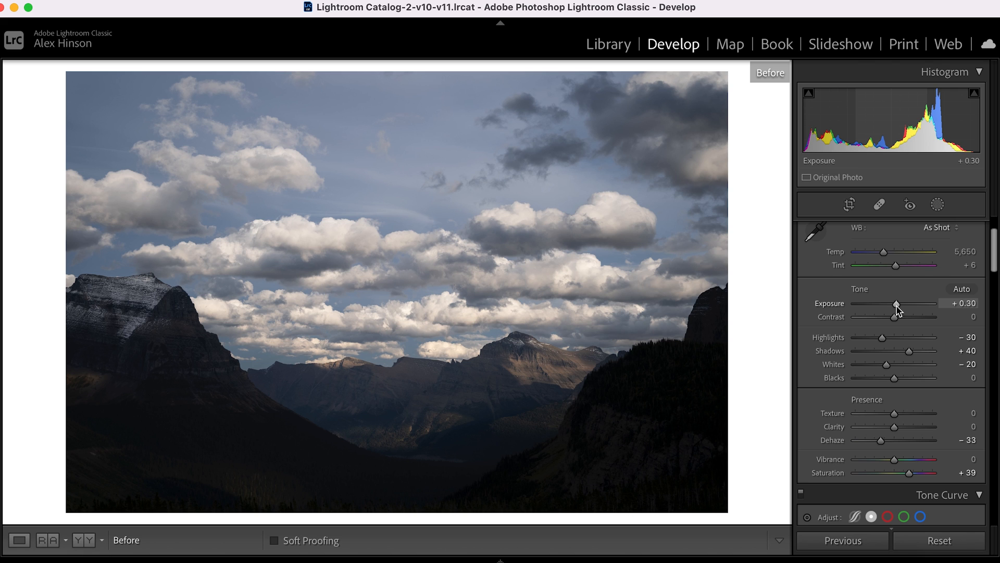
pyautogui.press('\\')
pyautogui.press('\\')
pyautogui.press('\\')
pyautogui.press('\\')
pyautogui.press('\\')
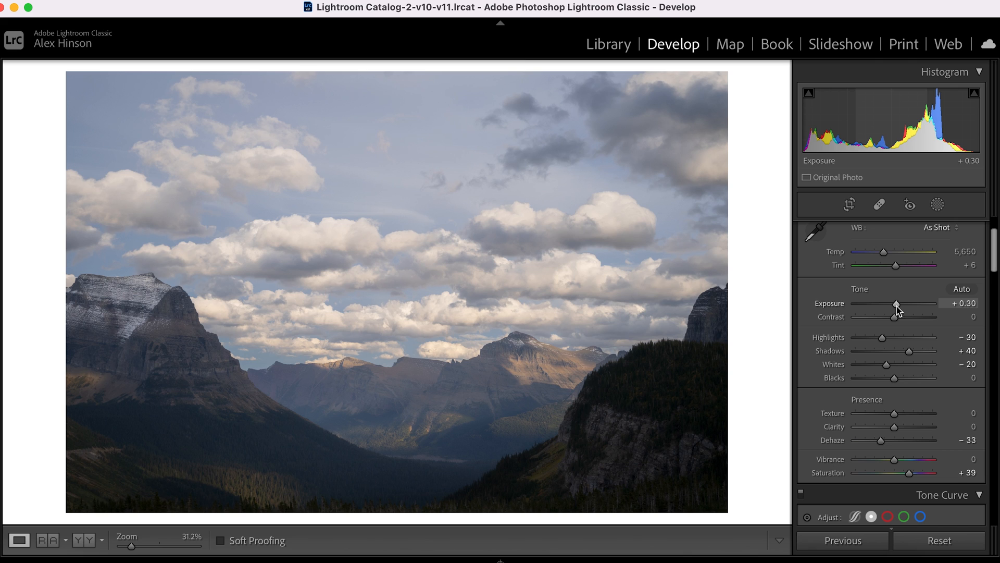
# Increase the Contrast to +12 and check the result against the unedited photo.
pyautogui.moveTo(894, 320); pyautogui.dragTo(898, 318)
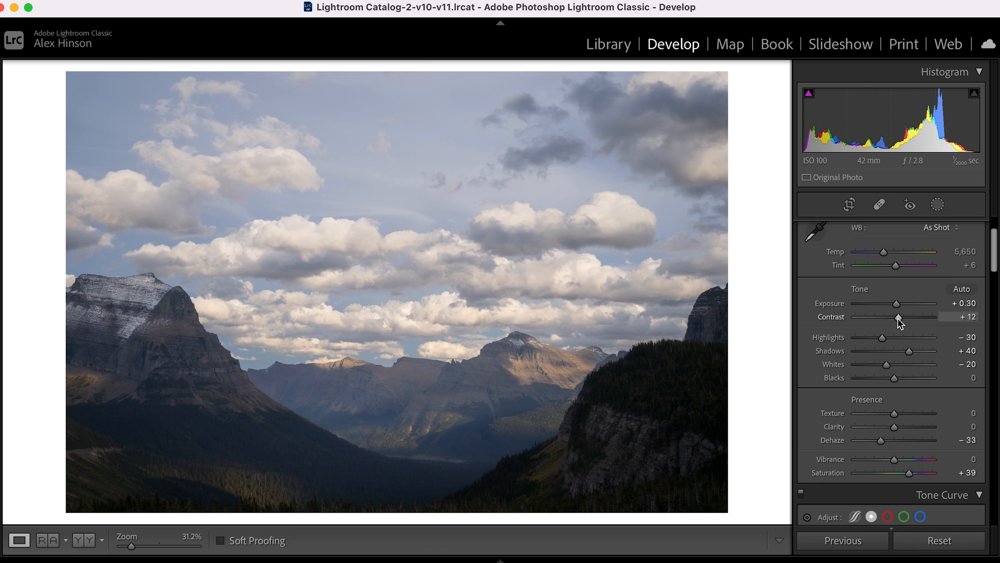
pyautogui.press('\\')
pyautogui.press('\\')
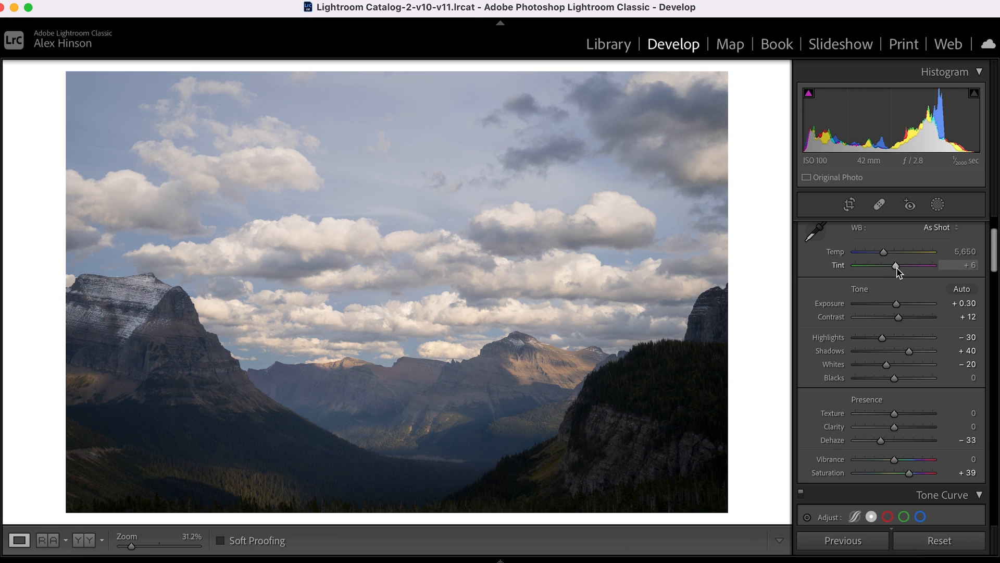
# Shift the white balance Tint toward green and set it to −1.
pyautogui.moveTo(897, 271); pyautogui.dragTo(898, 272)
pyautogui.press('Down')
pyautogui.press('Down')
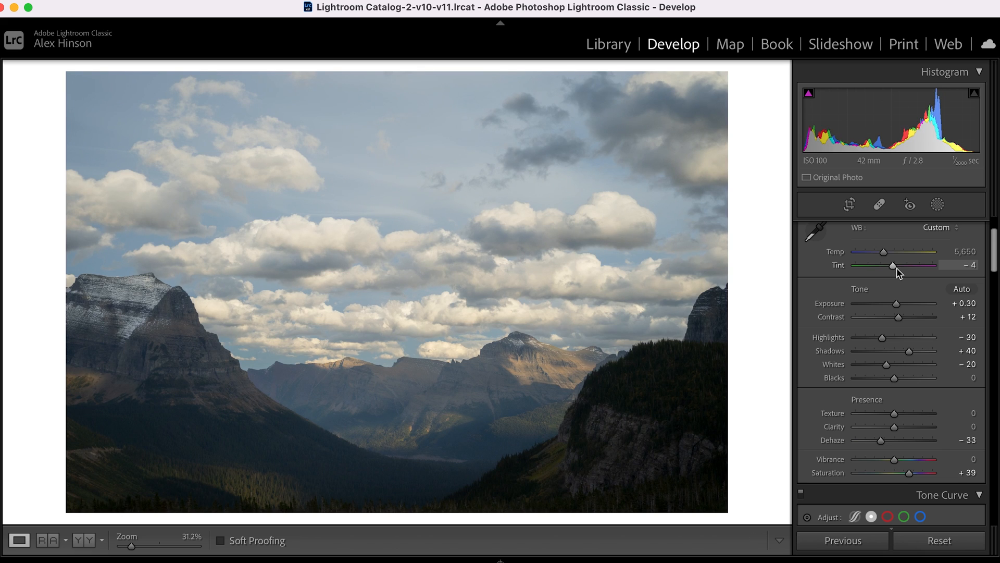
pyautogui.click(972, 266)
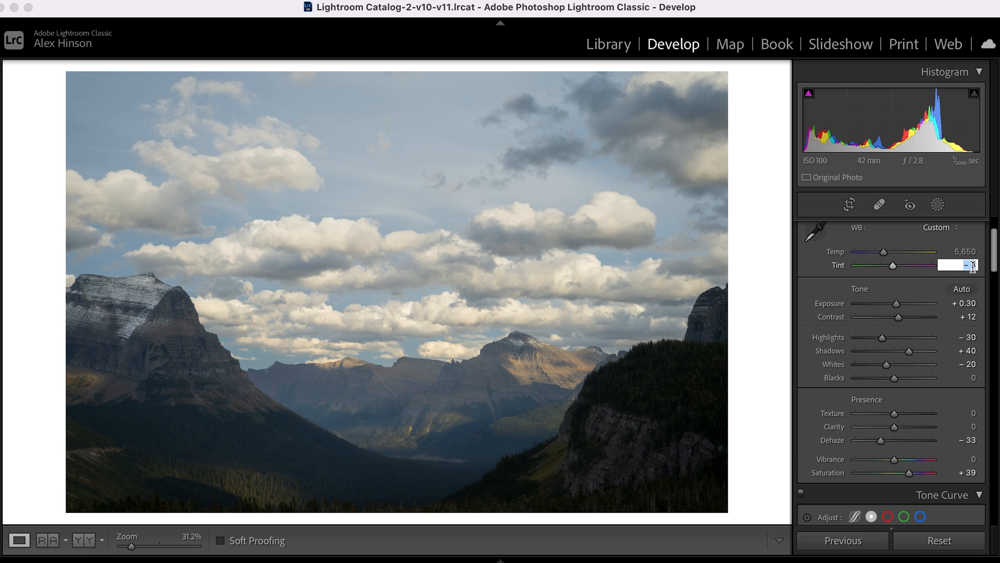
pyautogui.write('-1')
pyautogui.press('Return')
# Shape the tone curve with a shadow point at 66/65, a slightly raised midtone point and a highlight point at 192/198.
pyautogui.scroll(-5, 936, 334)
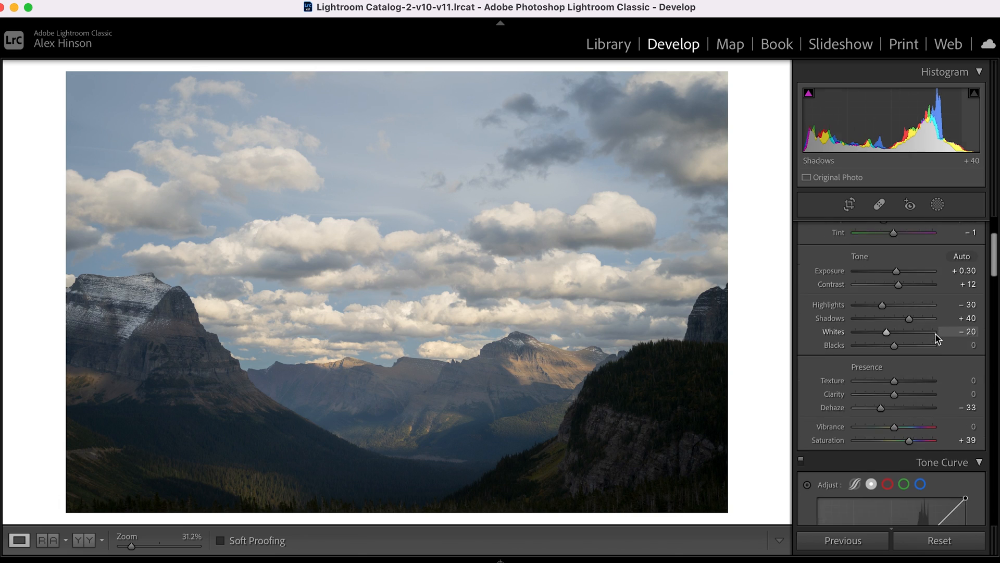
pyautogui.scroll(-7, 935, 336)
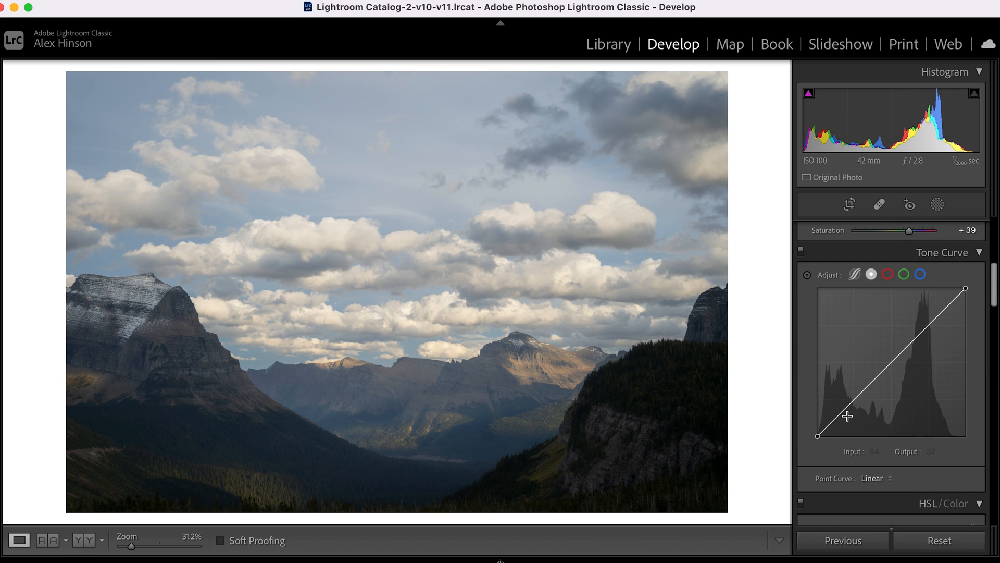
pyautogui.click(855, 400)
pyautogui.moveTo(856, 400); pyautogui.dragTo(855, 397)
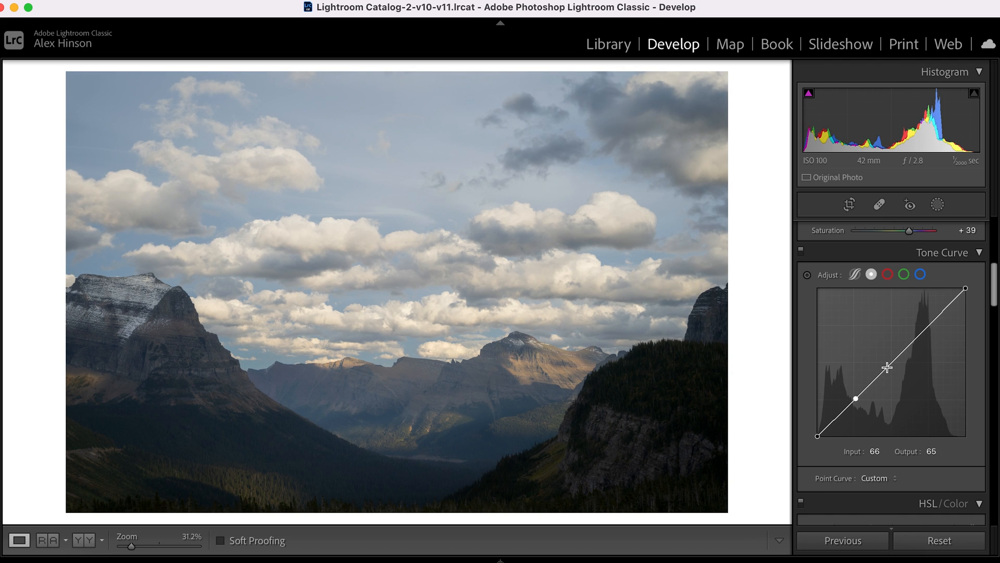
pyautogui.moveTo(888, 368); pyautogui.dragTo(888, 364)
pyautogui.moveTo(929, 322); pyautogui.dragTo(929, 321)
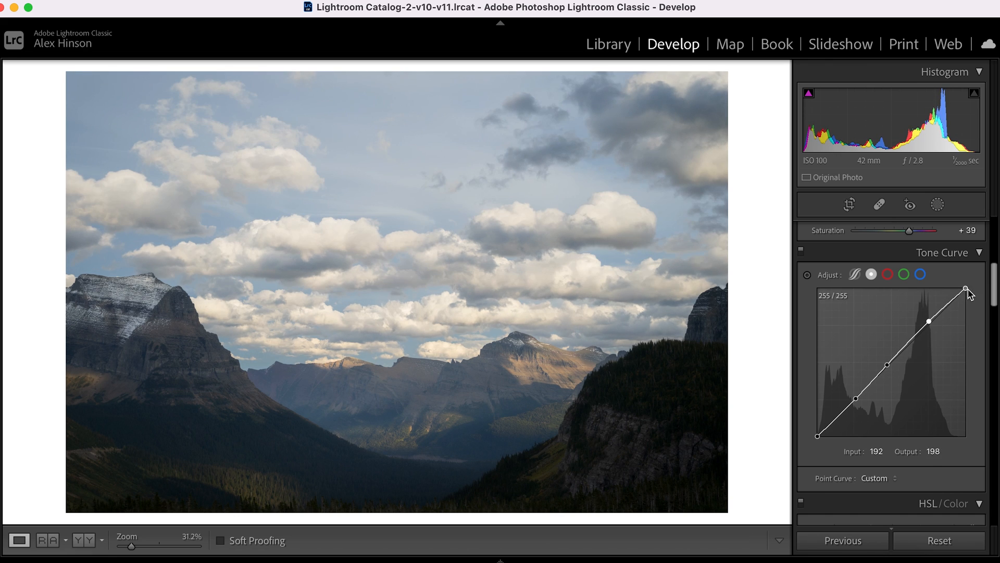
pyautogui.moveTo(967, 291); pyautogui.dragTo(994, 335)
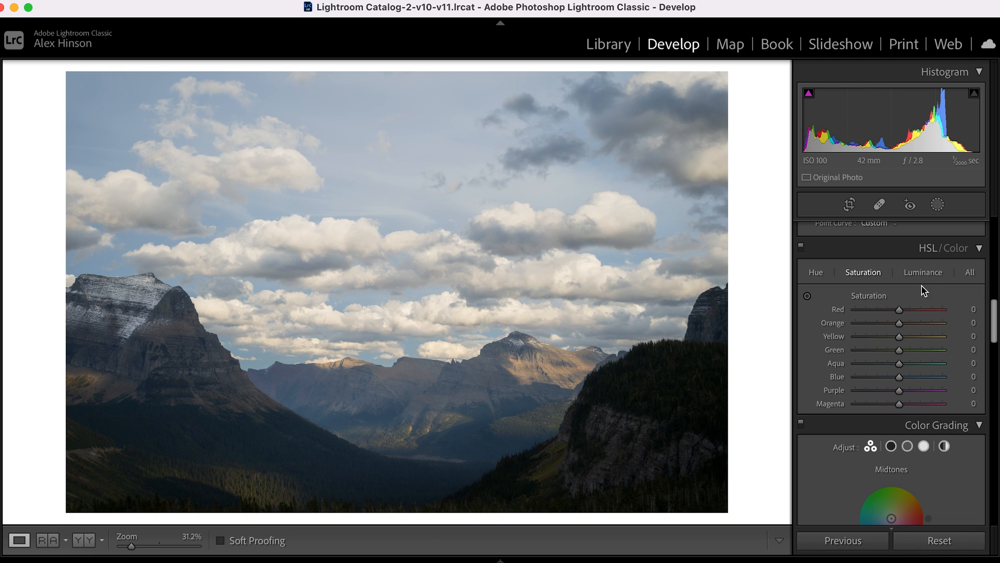
# Raise the luminance of the blues slightly and set their saturation to +9 in the HSL adjustments.
pyautogui.click(820, 275)
pyautogui.click(871, 277)
pyautogui.click(930, 273)
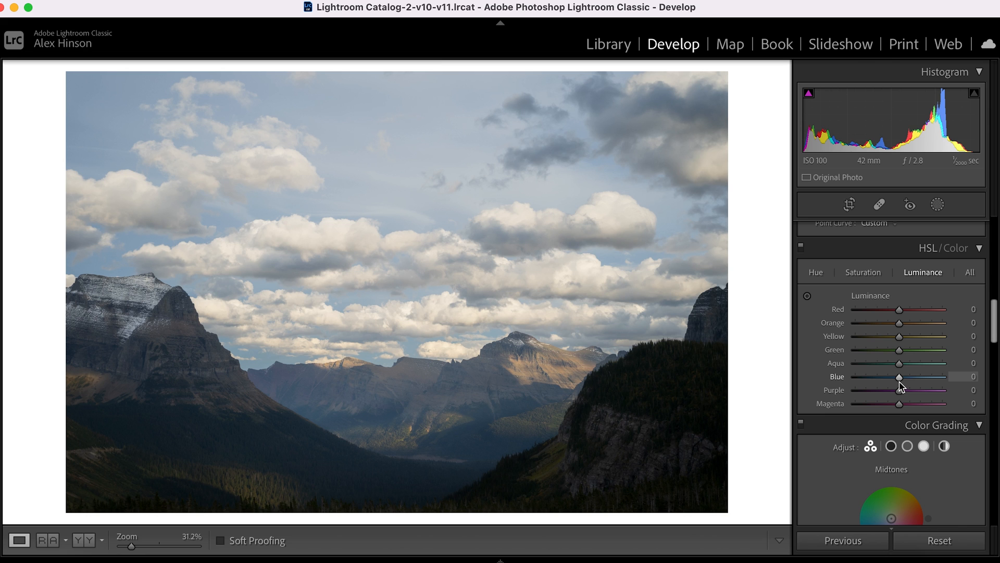
pyautogui.moveTo(899, 377); pyautogui.dragTo(905, 398)
pyautogui.click(865, 272)
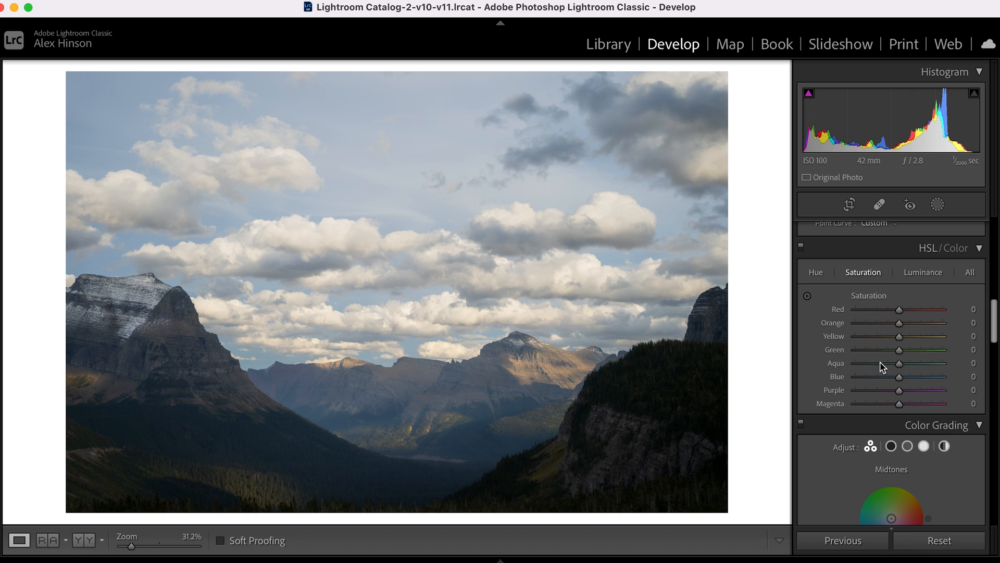
pyautogui.moveTo(900, 377)
pyautogui.mouseDown()
pyautogui.moveTo(924, 383)
pyautogui.moveTo(903, 383)
pyautogui.mouseUp()
# Warm the white balance by setting the Temp to 5,900.
pyautogui.scroll(10, 898, 316)
pyautogui.scroll(2, 899, 315)
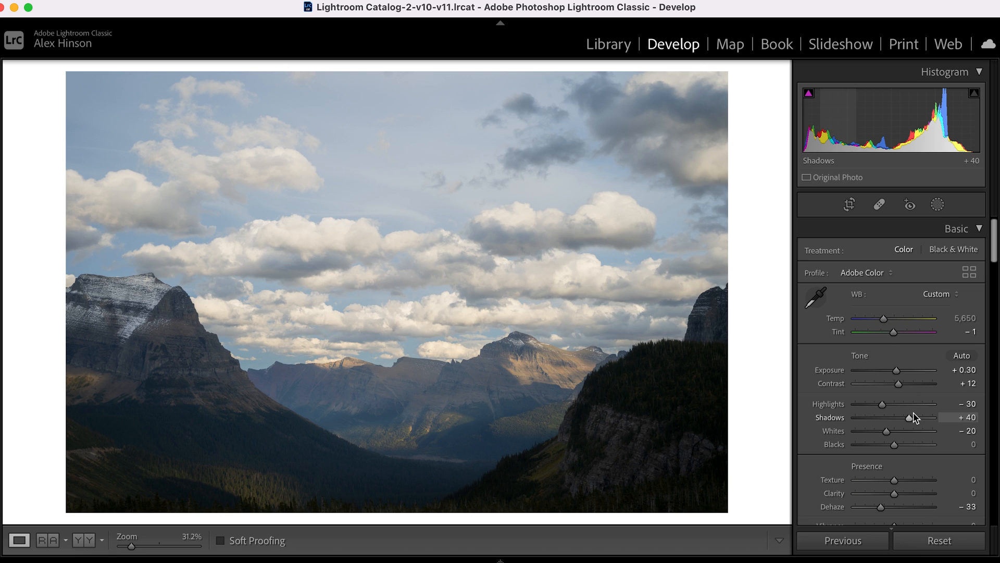
pyautogui.scroll(-10, 913, 417)
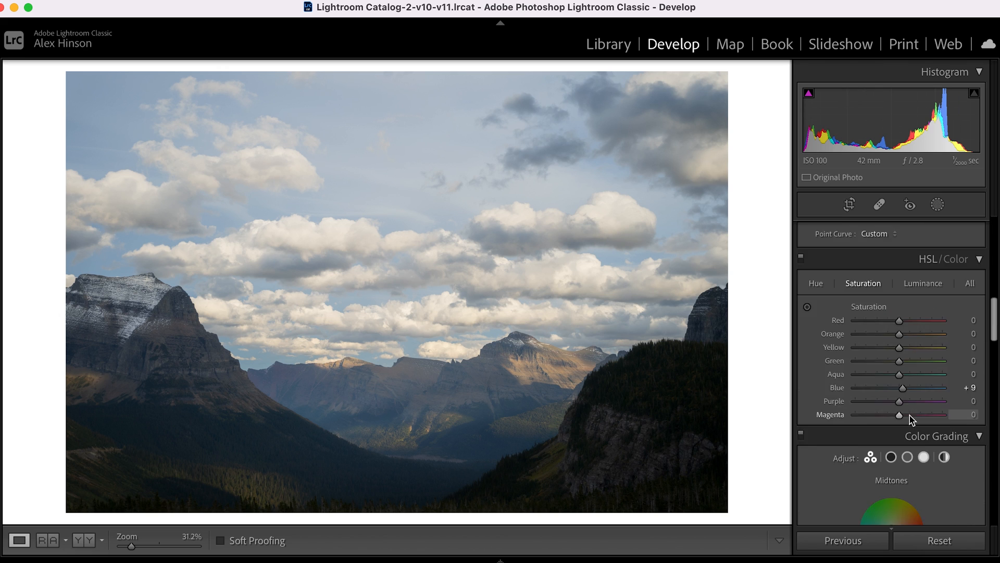
pyautogui.scroll(-6, 913, 419)
pyautogui.scroll(10, 913, 419)
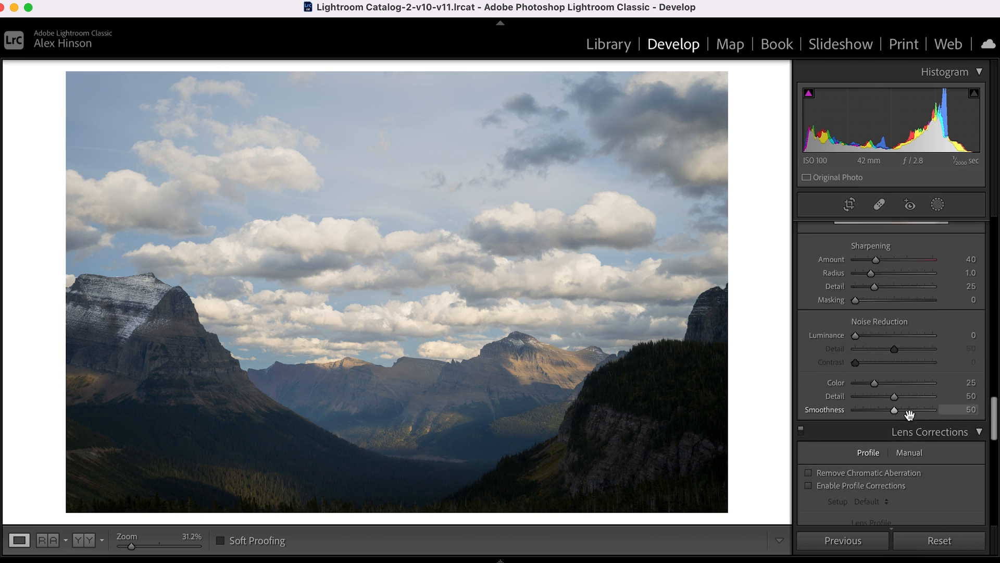
pyautogui.scroll(5, 912, 419)
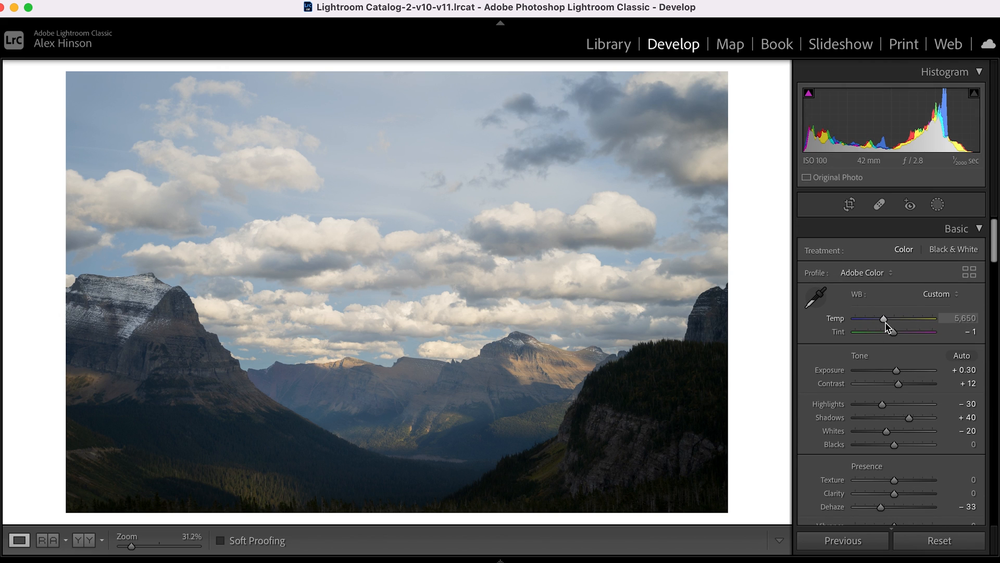
pyautogui.moveTo(886, 326); pyautogui.dragTo(887, 326)
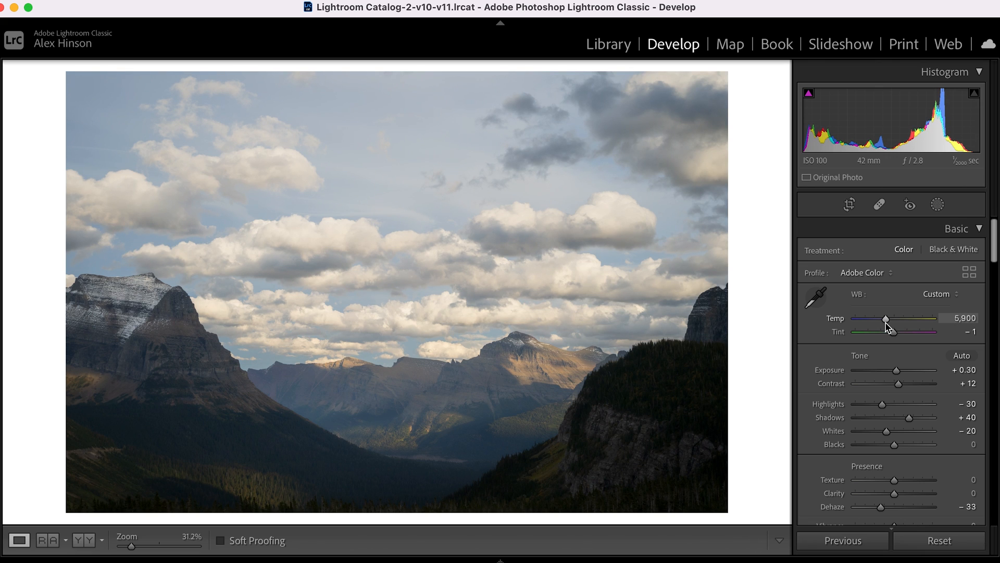
pyautogui.press('Down')
pyautogui.press('Up')
# Tint the highlights with Color Grading, setting their Hue to 180 and Saturation to 100.
pyautogui.scroll(-20, 887, 325)
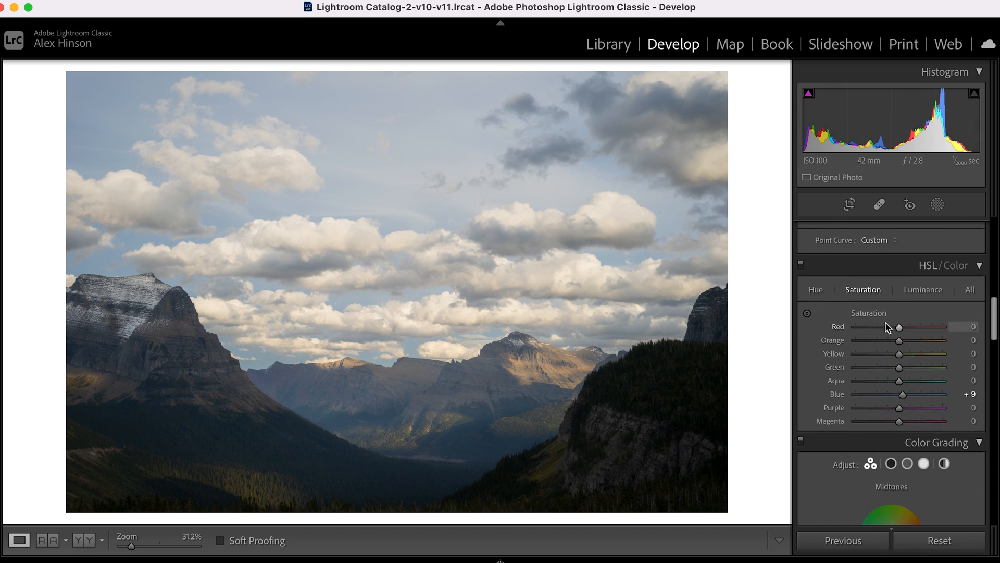
pyautogui.scroll(-1, 887, 326)
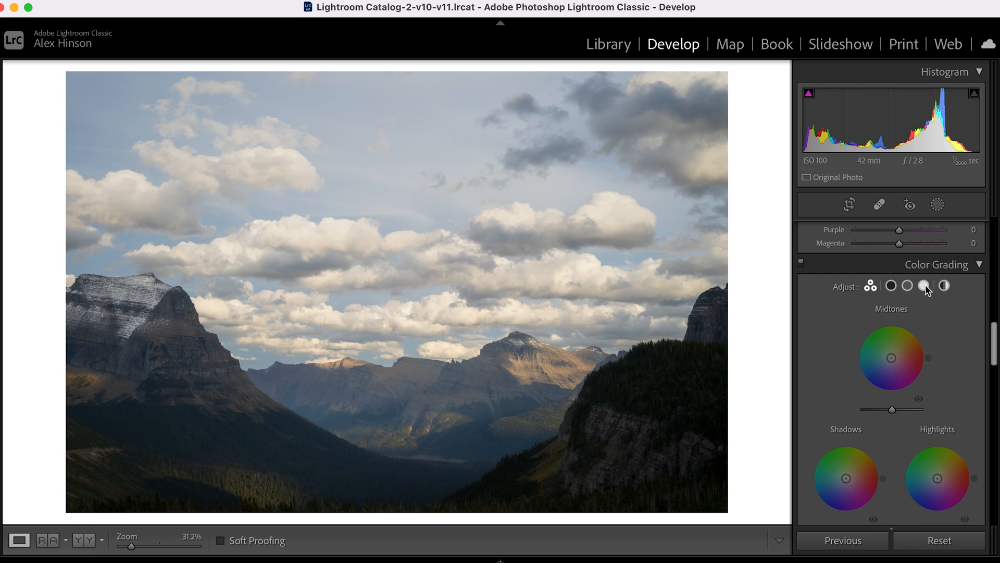
pyautogui.click(924, 286)
pyautogui.scroll(-3, 920, 378)
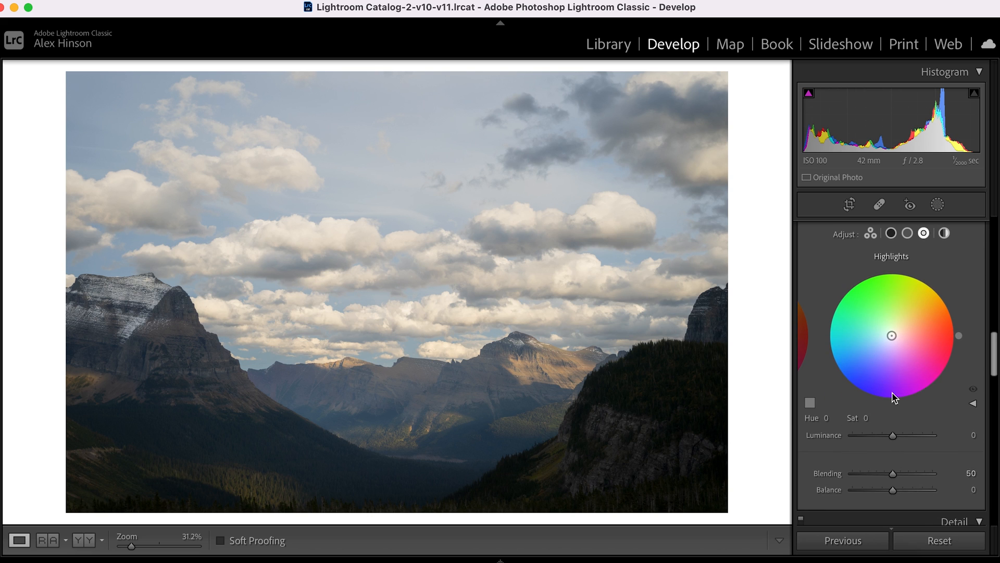
pyautogui.click(827, 418)
pyautogui.write('180')
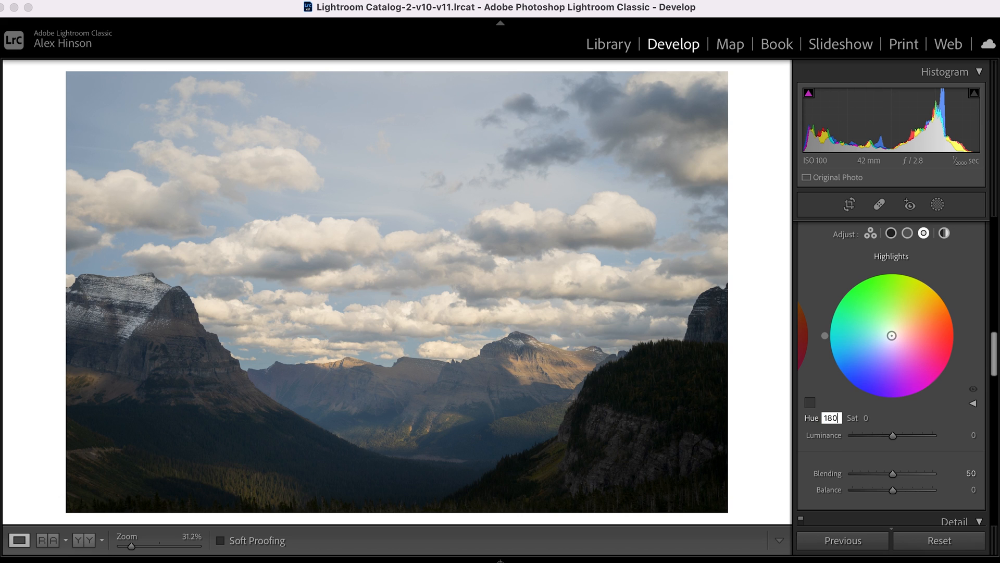
pyautogui.press('Return')
pyautogui.click(866, 417)
pyautogui.write('100')
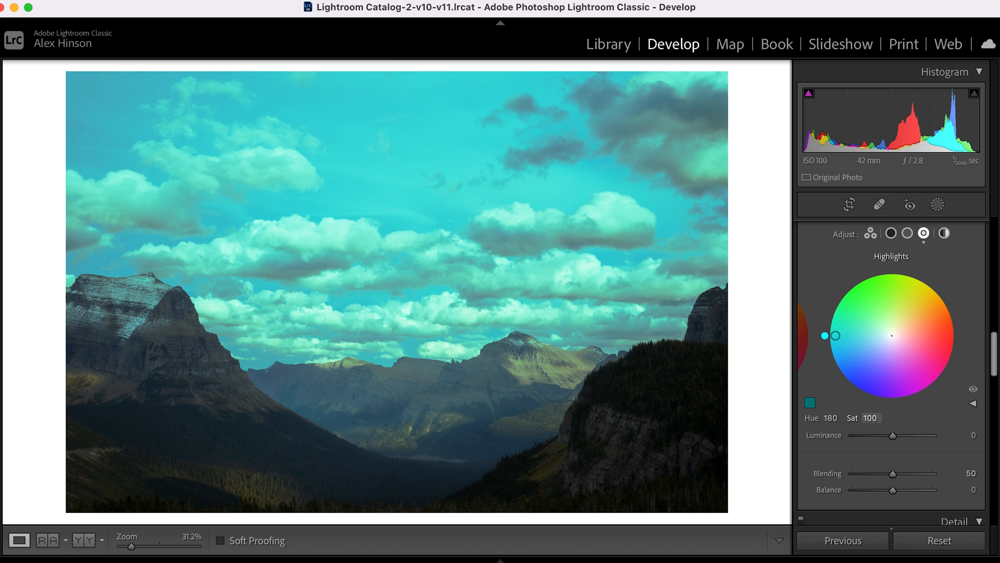
# Undo and redo the highlights saturation change, and reduce the highlights' color grading saturation to 19 at hue 180.
pyautogui.press('super+z')
pyautogui.press('super+shift+z')
pyautogui.moveTo(836, 335); pyautogui.dragTo(879, 336)
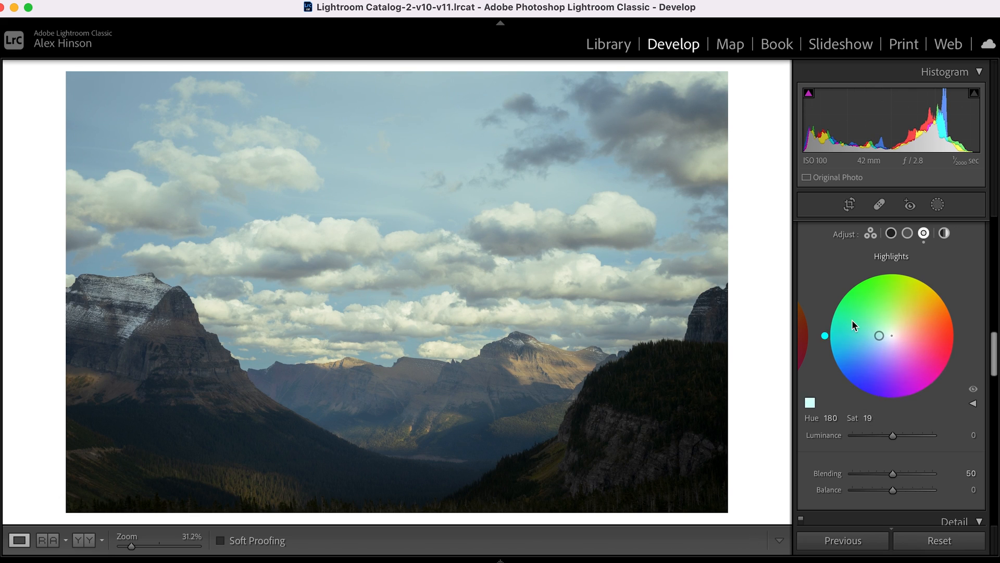
# Switch the Color Grading adjustments off and on to compare the photo with and without the teal highlights.
pyautogui.scroll(3, 855, 325)
pyautogui.click(801, 265)
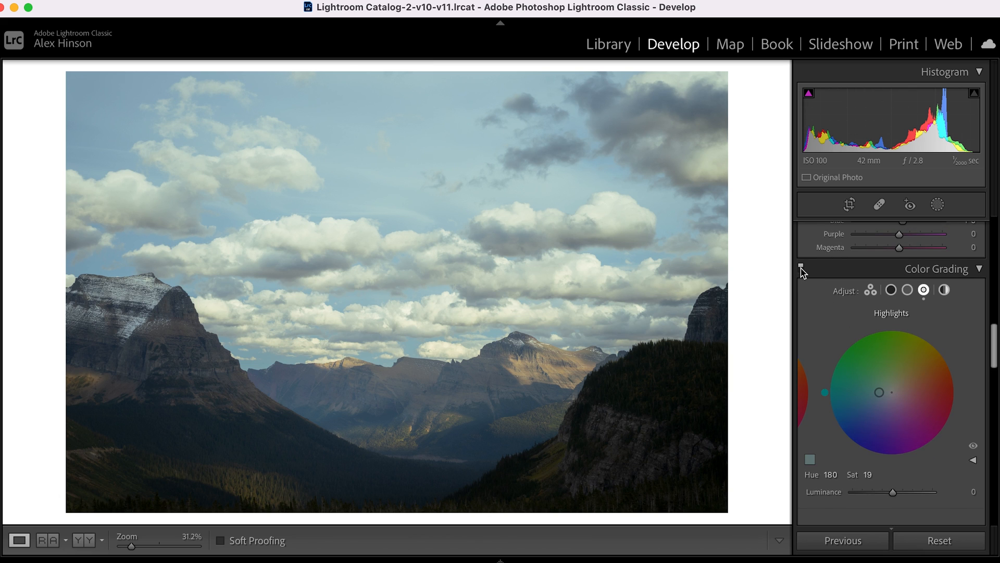
pyautogui.click(801, 266)
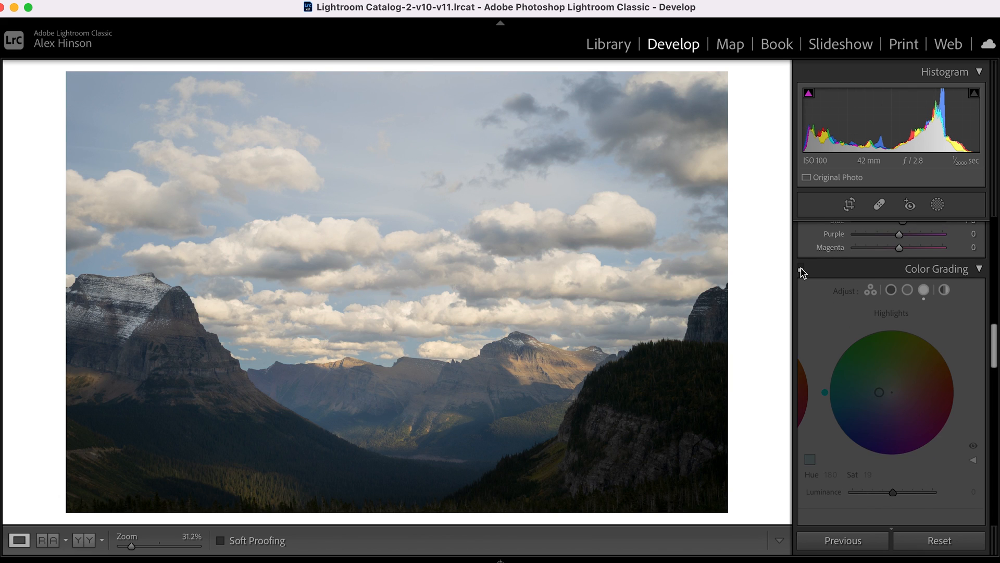
pyautogui.scroll(-1, 880, 417)
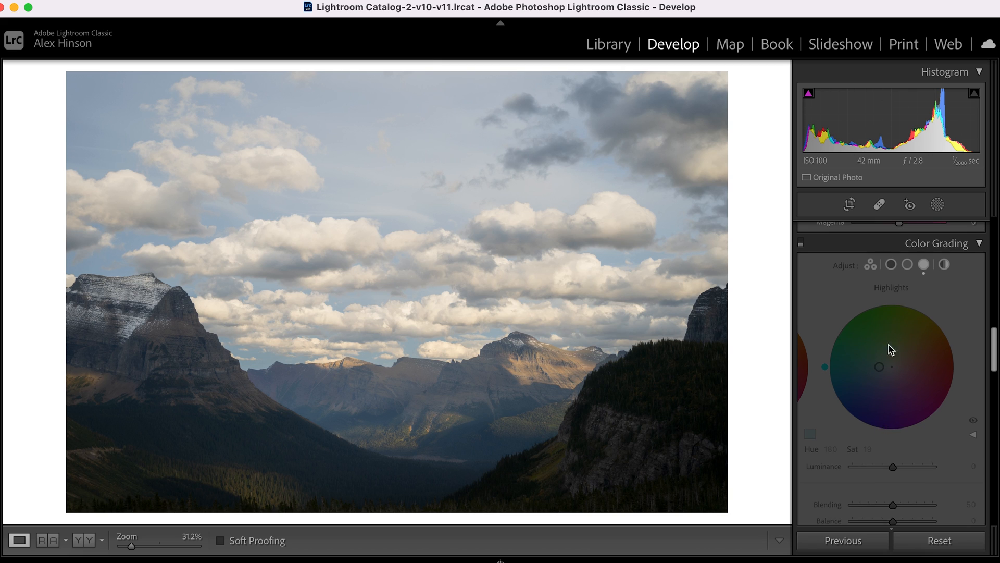
pyautogui.scroll(2, 891, 368)
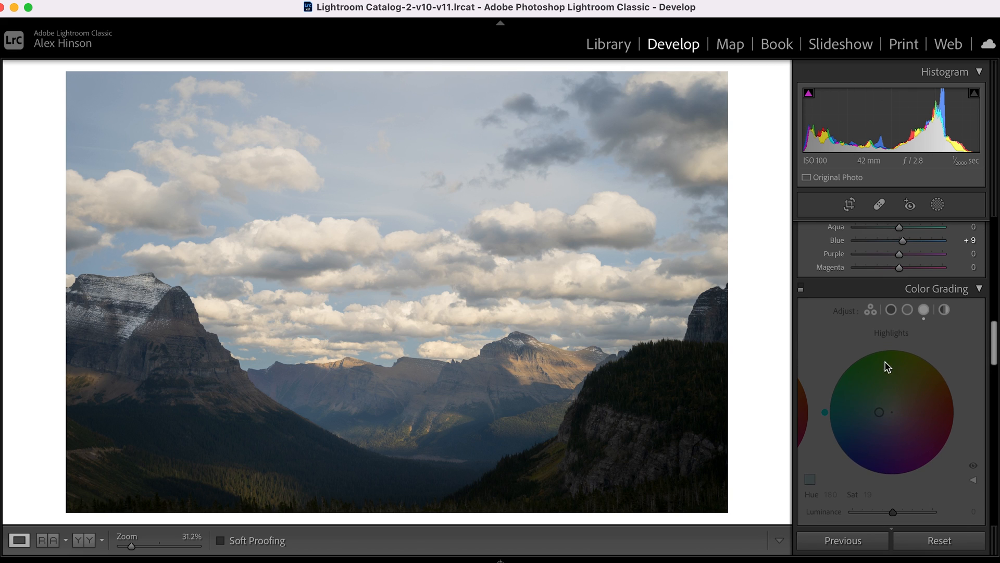
pyautogui.click(802, 289)
pyautogui.click(801, 289)
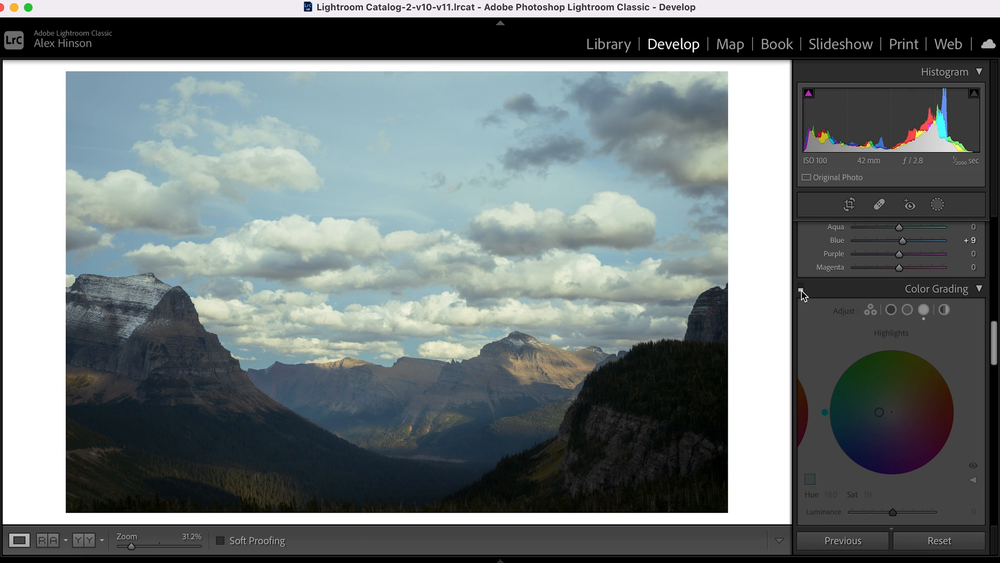
pyautogui.click(801, 289)
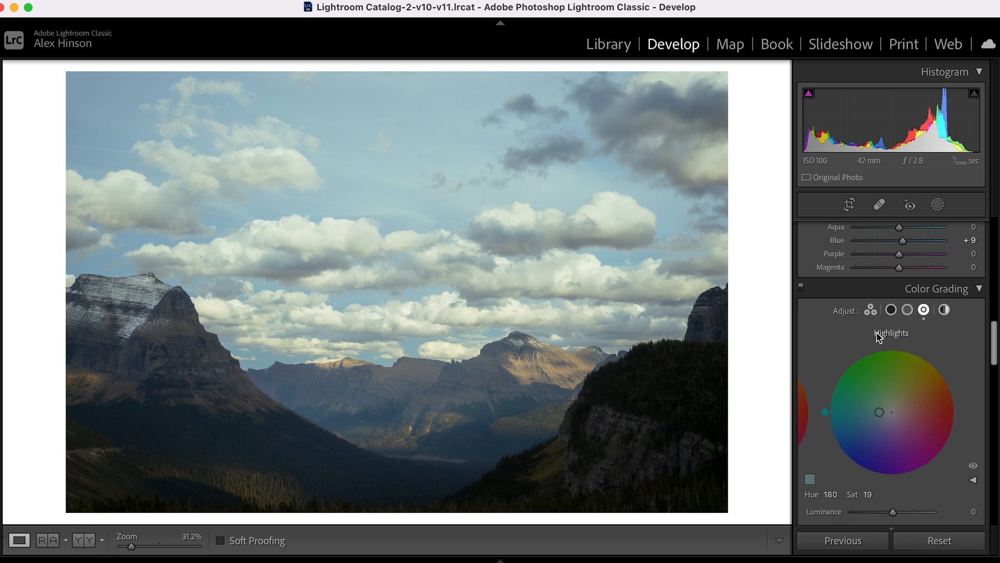
# Tint the midtones yellow with Color Grading, setting their Hue to 51 and Saturation to 8.
pyautogui.scroll(-1, 910, 385)
pyautogui.click(907, 289)
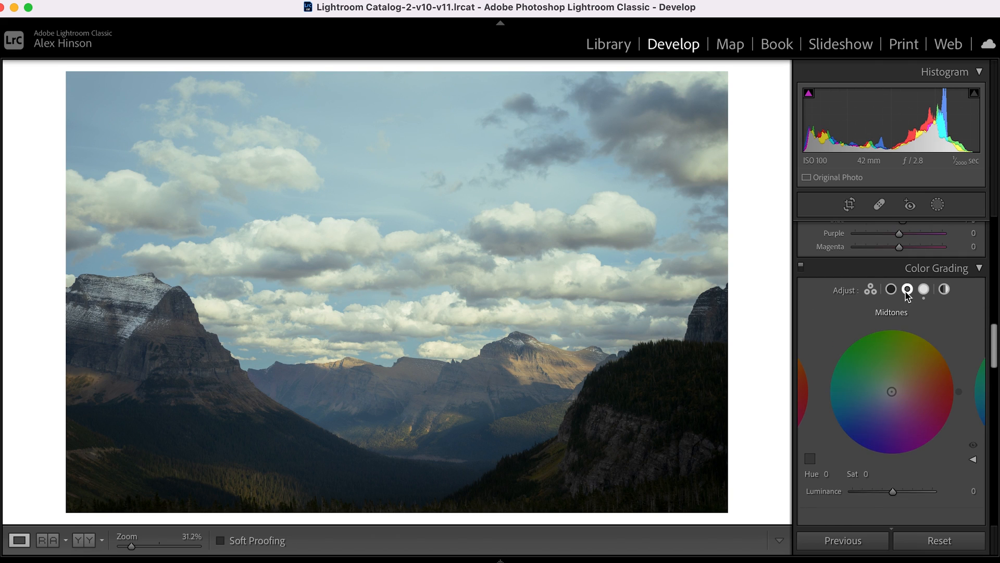
pyautogui.scroll(-2, 874, 394)
pyautogui.moveTo(892, 363); pyautogui.dragTo(927, 318)
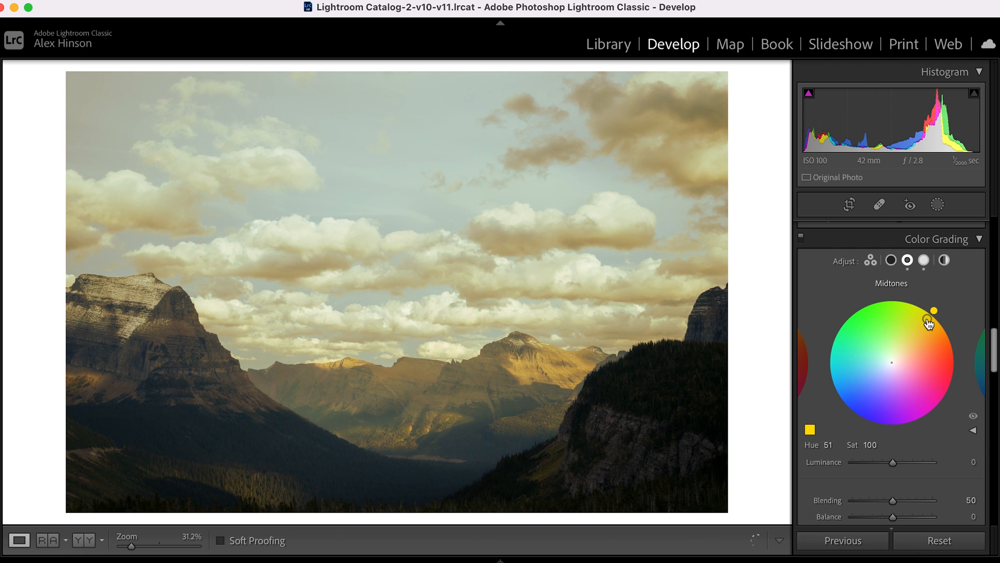
pyautogui.click(870, 444)
pyautogui.write('0')
pyautogui.press('Return')
pyautogui.click(870, 444)
pyautogui.write('3')
pyautogui.press('Return')
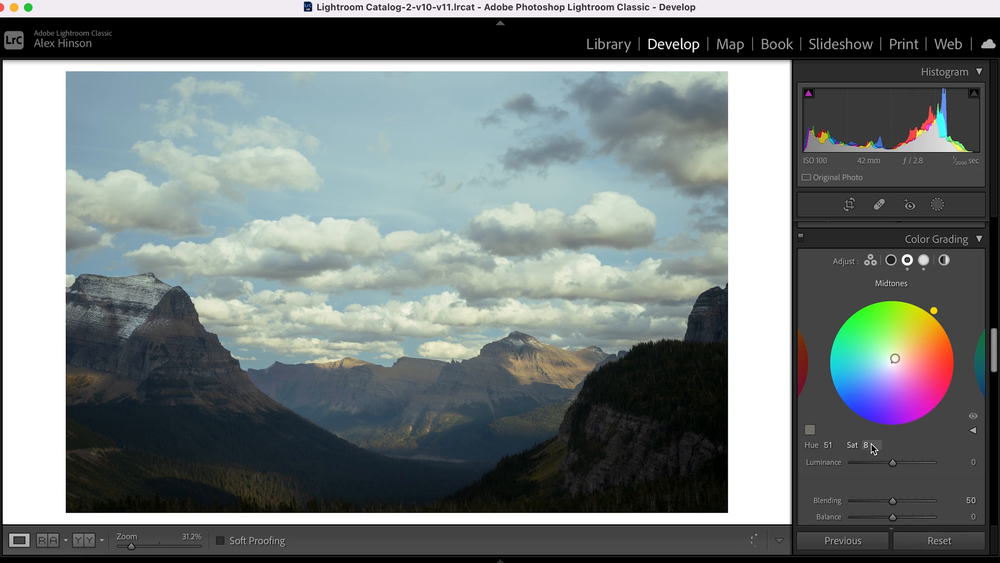
# Enable Remove Chromatic Aberration and Profile Corrections for the lens, and compare the photo with and without the lens corrections.
pyautogui.scroll(-3, 890, 401)
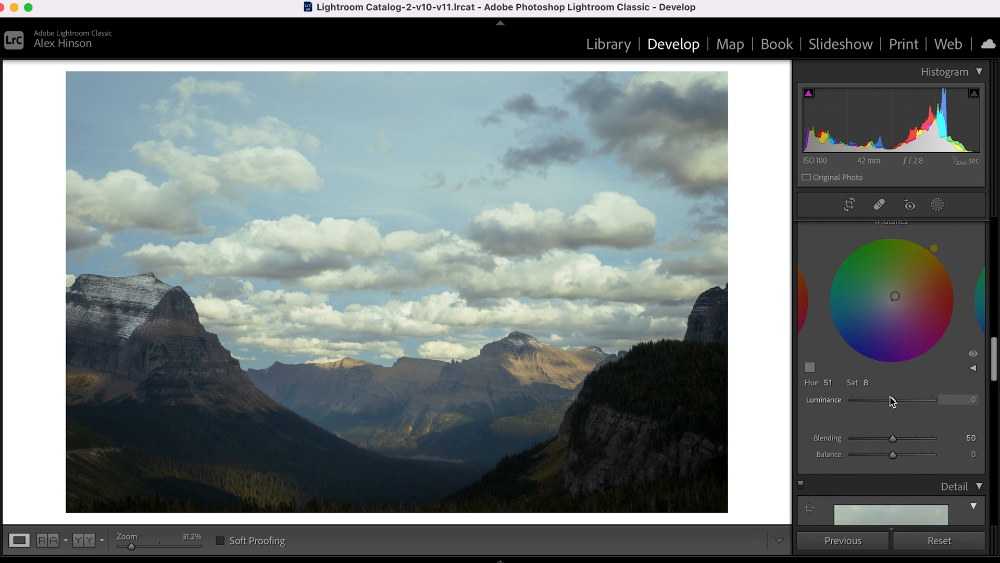
pyautogui.scroll(-10, 892, 401)
pyautogui.scroll(-5, 892, 399)
pyautogui.click(858, 336)
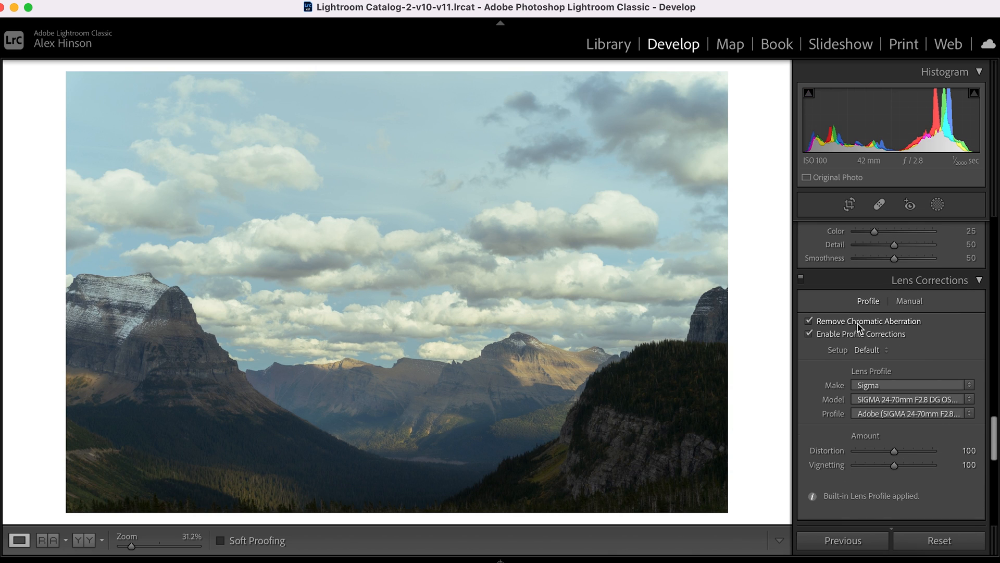
pyautogui.scroll(-1, 839, 329)
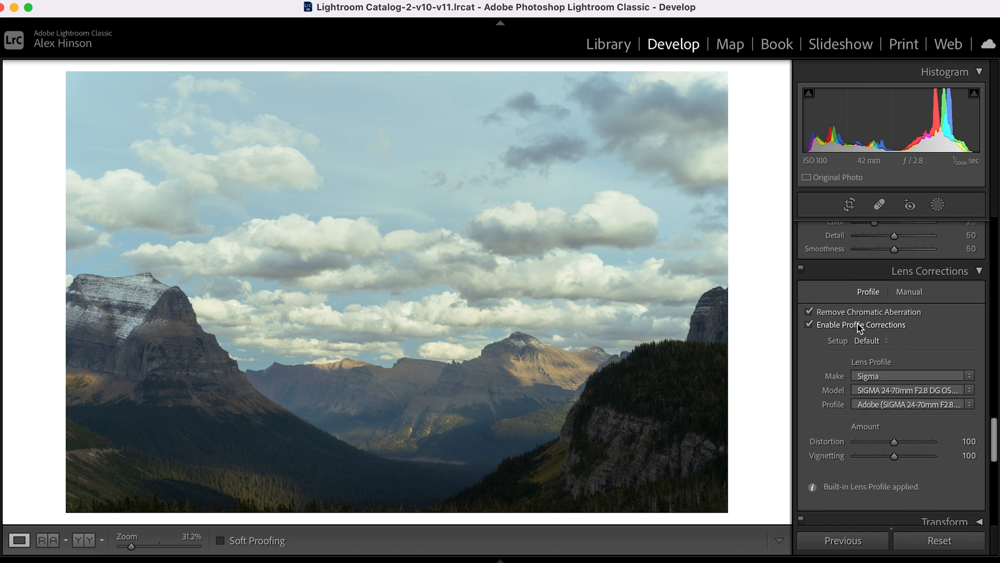
pyautogui.click(802, 275)
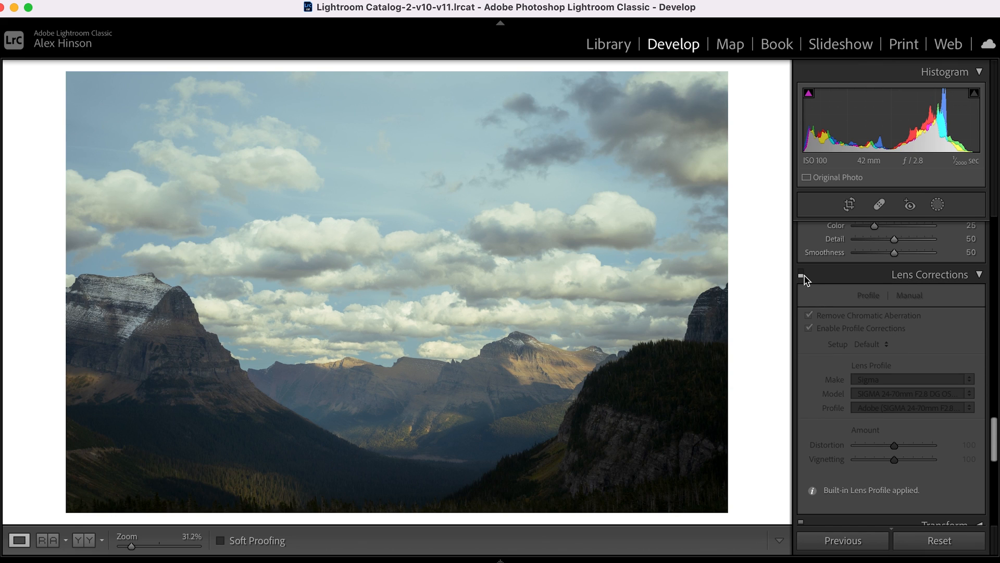
pyautogui.click(802, 276)
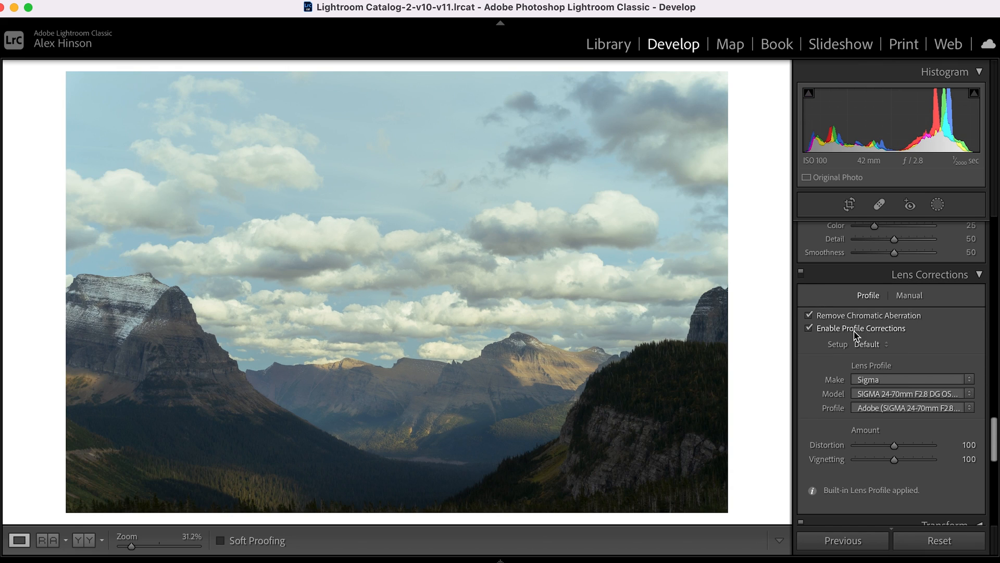
# View the clouds at 100% and add film grain with an Amount of 25.
pyautogui.scroll(-2, 878, 379)
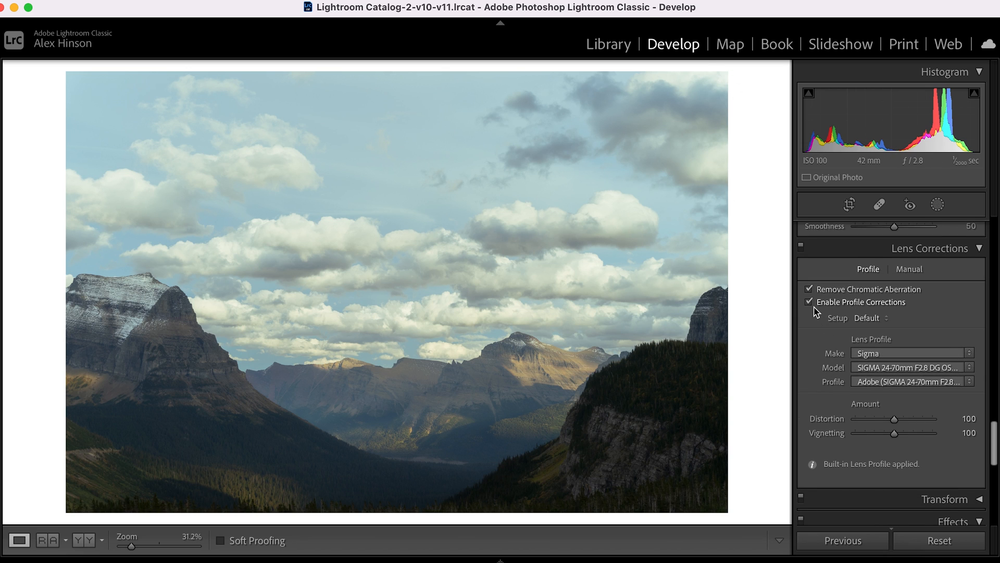
pyautogui.scroll(-8, 842, 386)
pyautogui.scroll(-9, 843, 389)
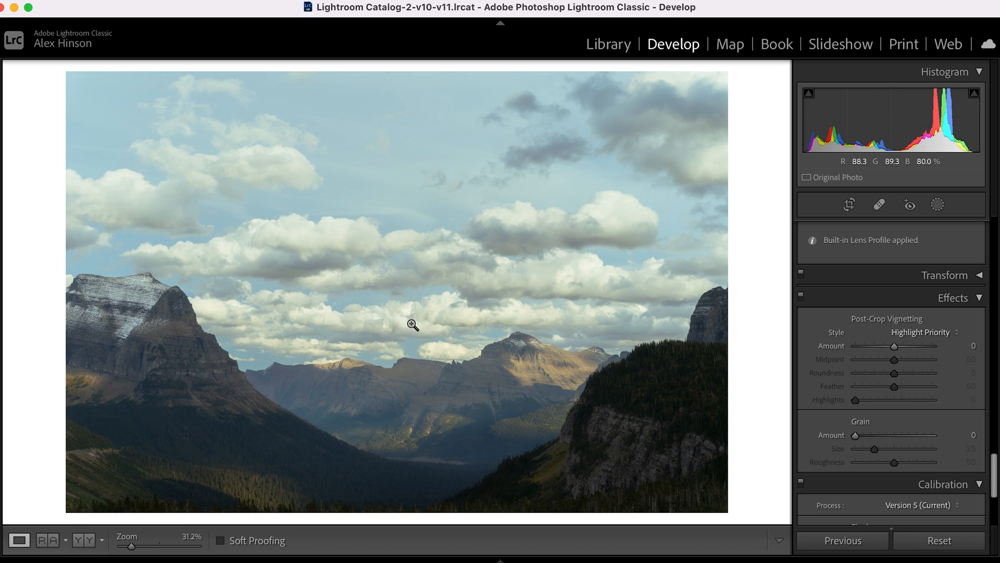
pyautogui.click(424, 306)
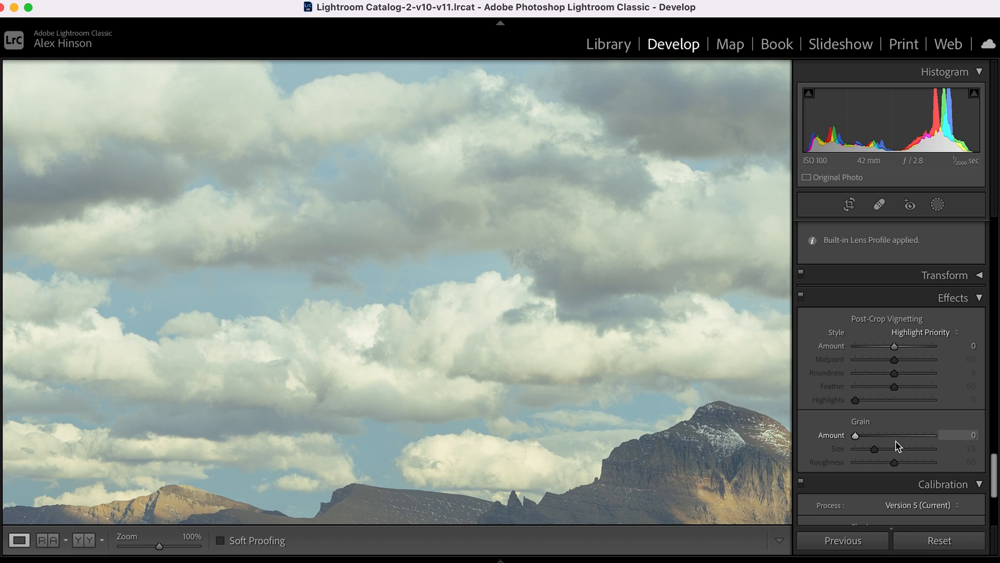
pyautogui.click(970, 436)
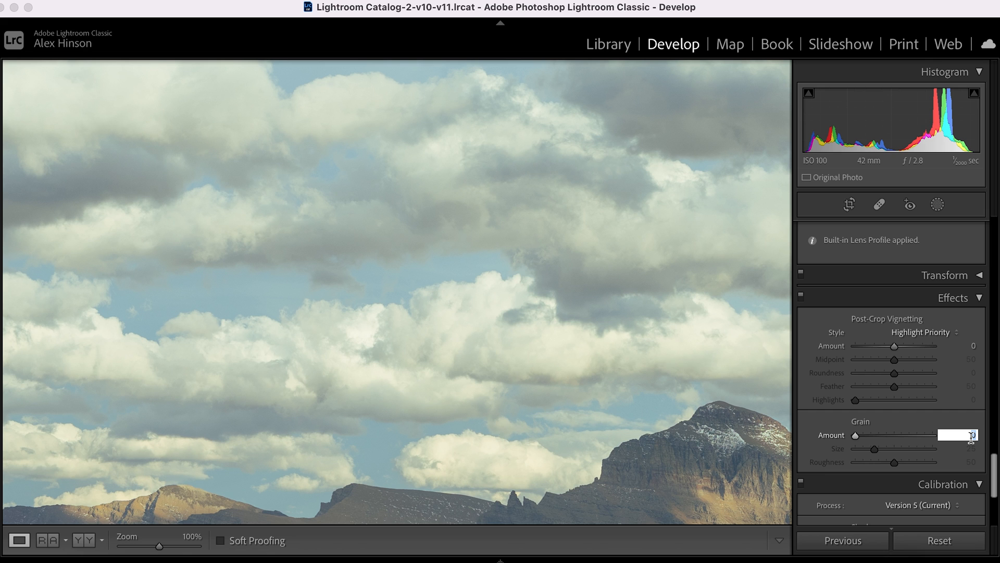
pyautogui.press('Return')
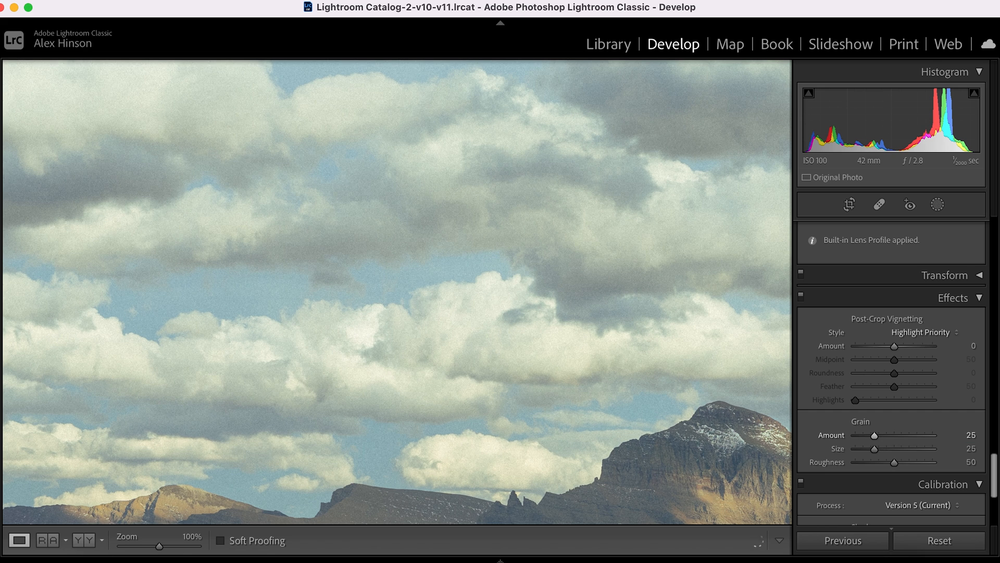
# Inspect the grain over the clouds and mountains at 100% and return to the full photo.
pyautogui.moveTo(360, 369); pyautogui.dragTo(580, 259)
pyautogui.moveTo(406, 377); pyautogui.dragTo(509, 269)
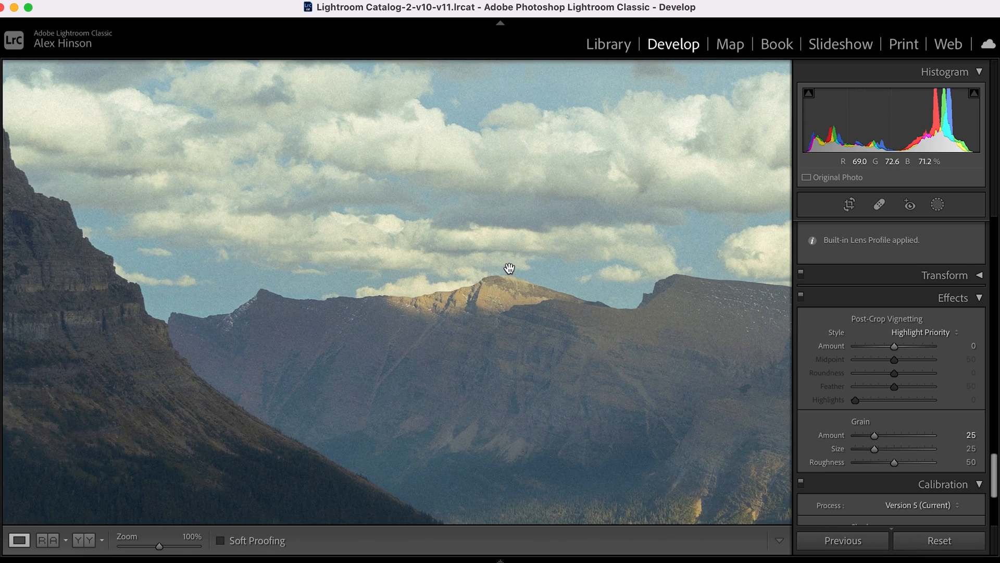
pyautogui.click(508, 269)
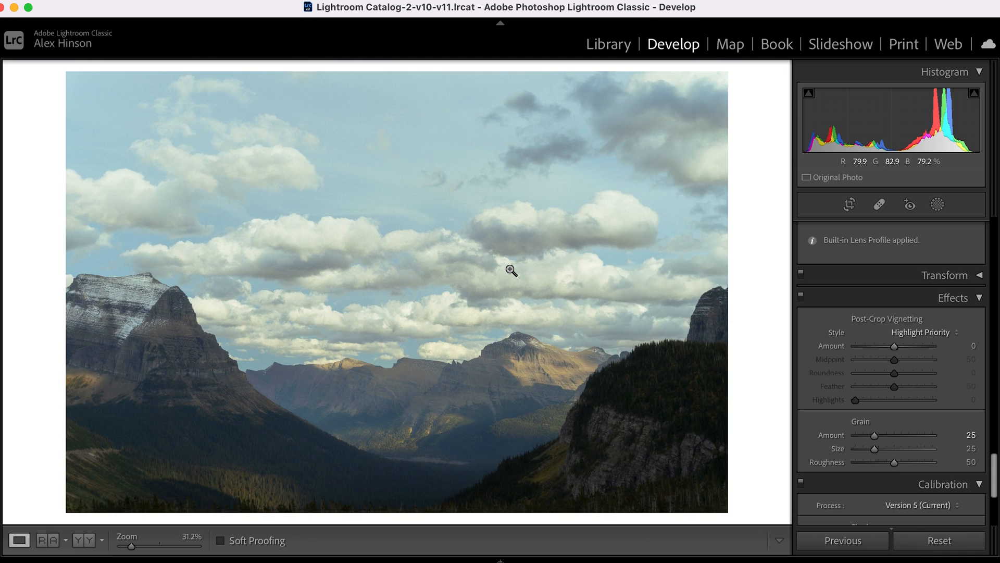
pyautogui.click(333, 360)
pyautogui.moveTo(423, 383); pyautogui.dragTo(378, 348)
pyautogui.press('super+equal')
pyautogui.click(379, 349)
# Compare the edited photo with its Before version.
pyautogui.scroll(15, 897, 373)
pyautogui.press('\\')
pyautogui.scroll(5, 899, 373)
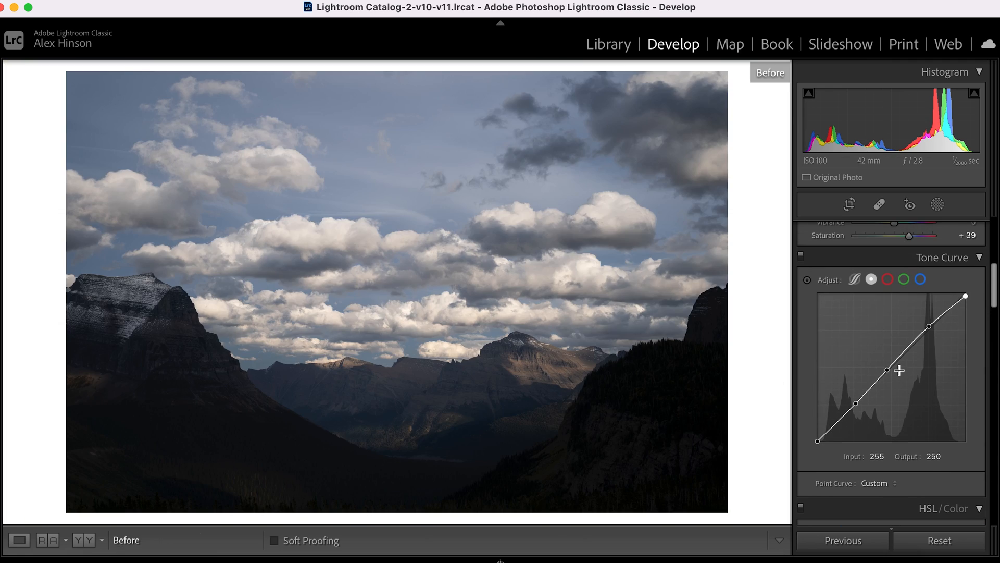
pyautogui.press('\\')
pyautogui.press('\\')
pyautogui.press('\\')
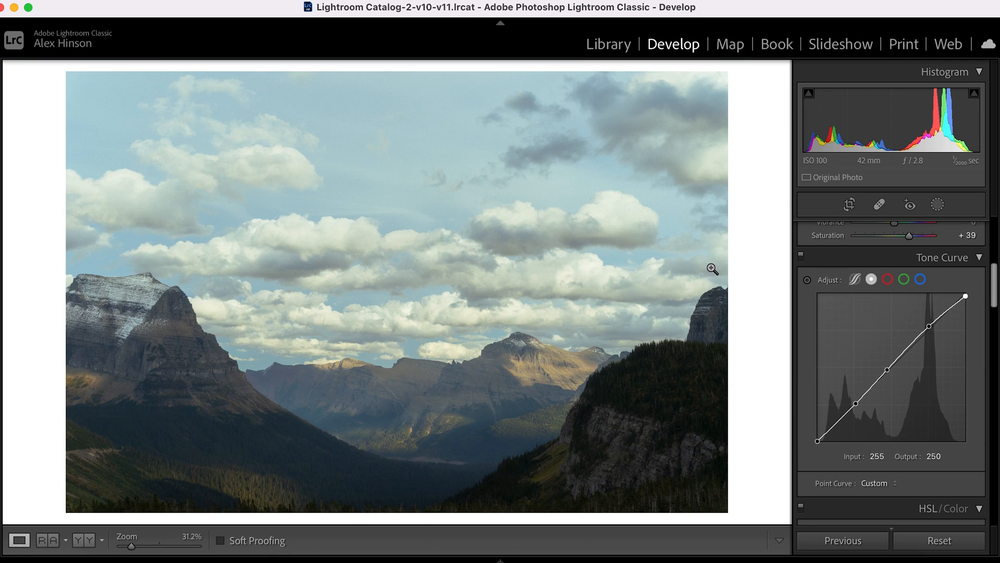
# Add a Linear Gradient mask running from near the top of the sky down to the bottom of the photo.
pyautogui.scroll(8, 885, 359)
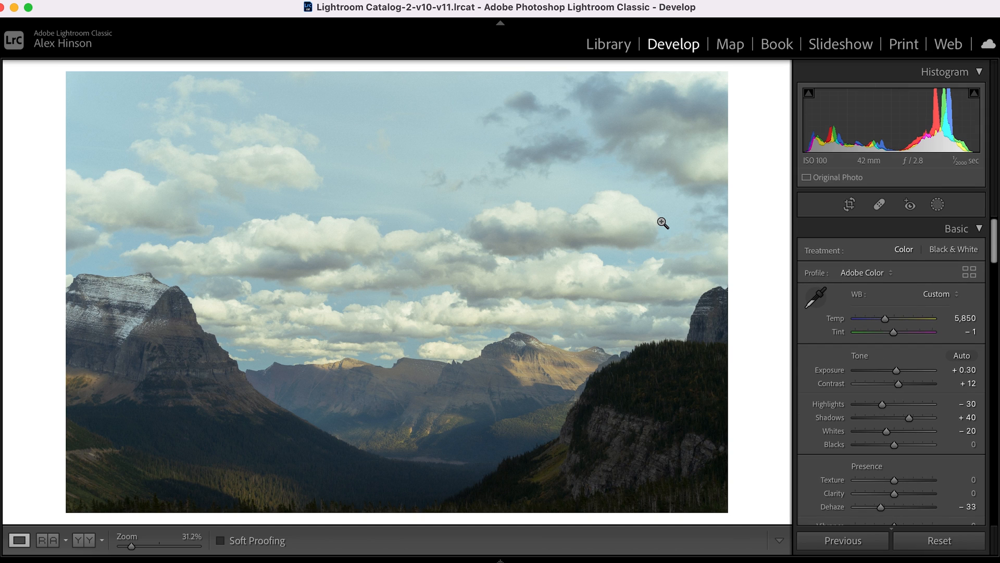
pyautogui.press('m')
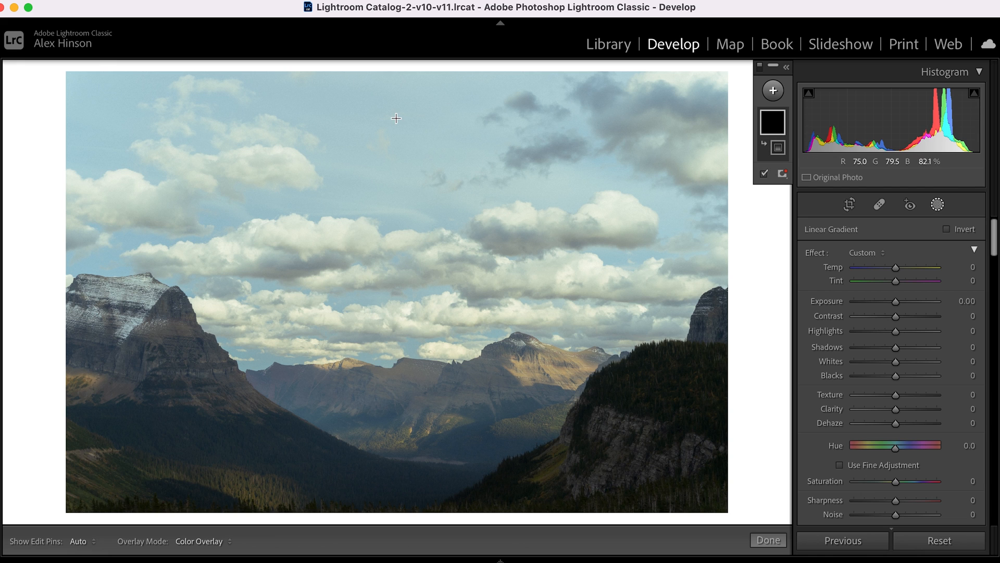
pyautogui.moveTo(416, 86); pyautogui.dragTo(418, 500)
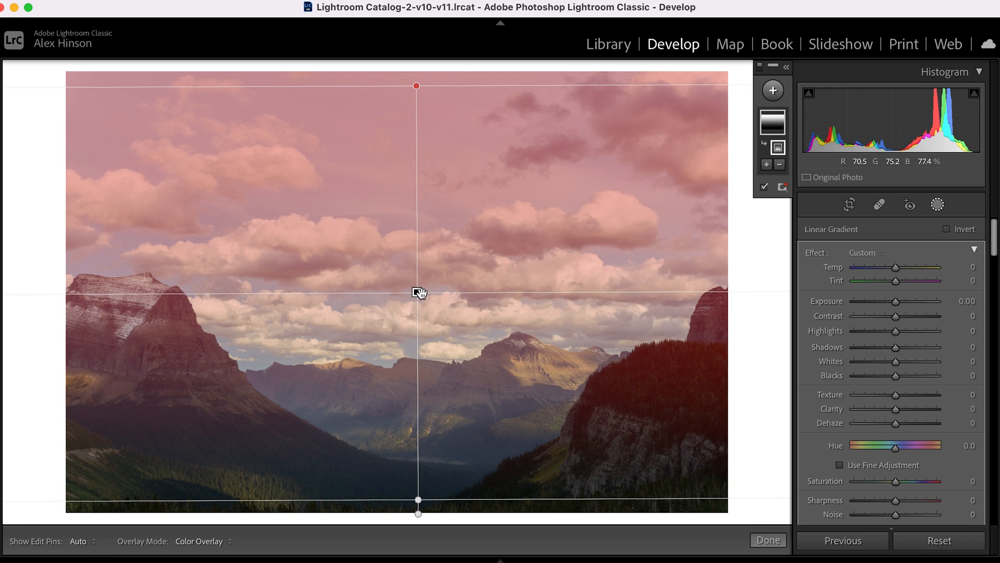
# Set the gradient's Contrast to 31, Highlights to 37, Shadows to 47 and Whites to −12, and compare the finished photo with the original.
pyautogui.moveTo(896, 316); pyautogui.dragTo(920, 350)
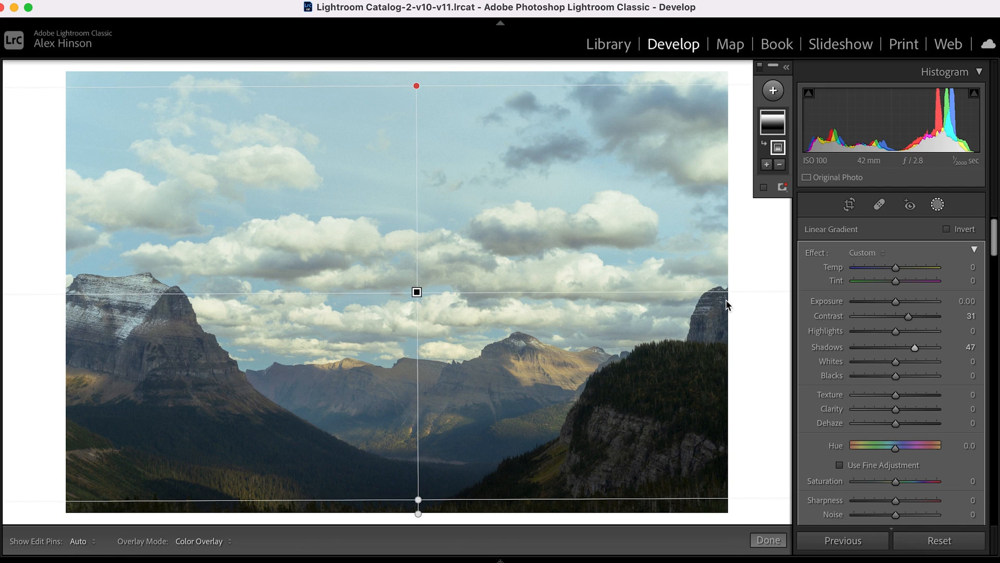
pyautogui.moveTo(893, 332)
pyautogui.mouseDown()
pyautogui.moveTo(955, 339)
pyautogui.moveTo(899, 338)
pyautogui.moveTo(908, 340)
pyautogui.mouseUp()
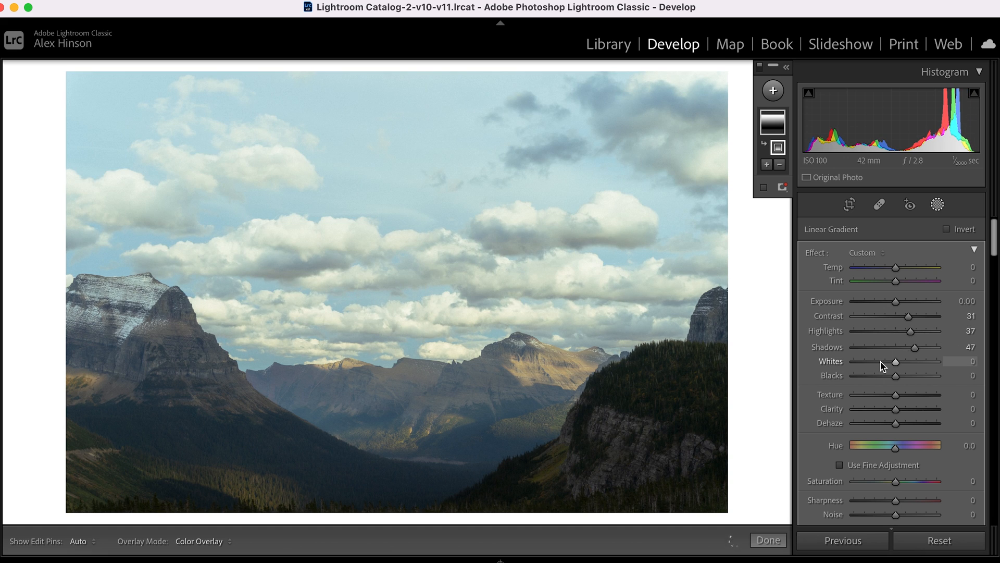
pyautogui.moveTo(881, 361); pyautogui.dragTo(890, 361)
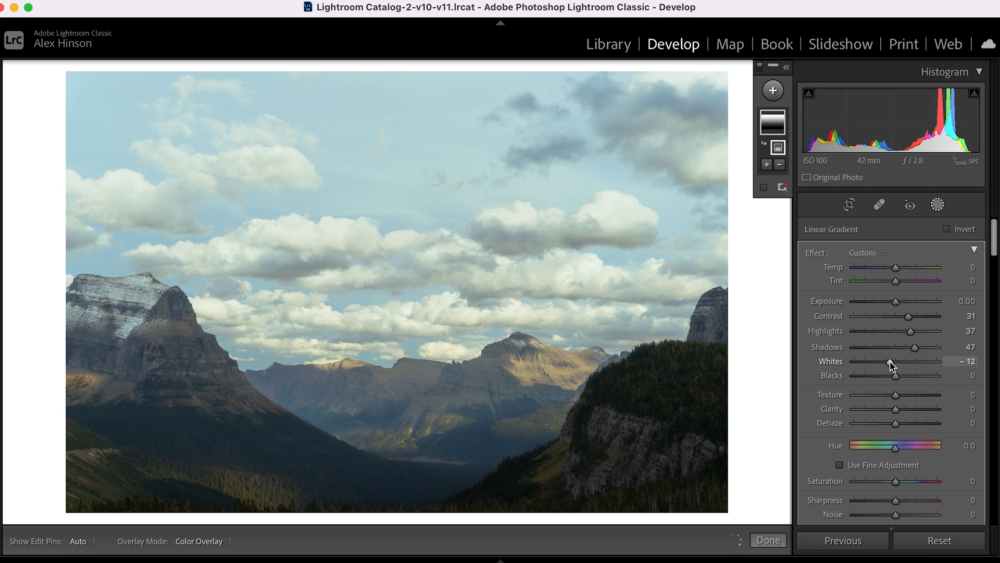
pyautogui.press('Return')
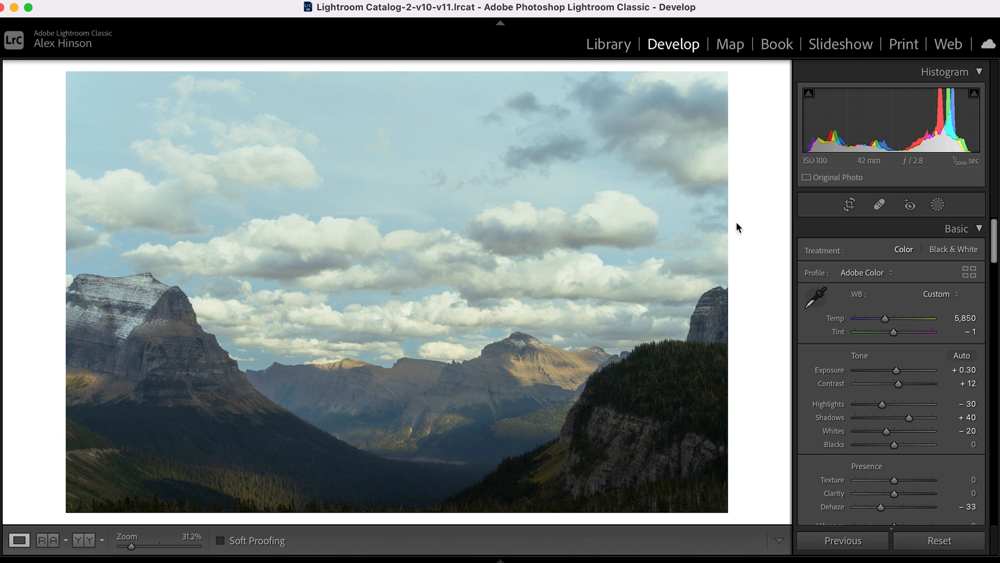
pyautogui.press('\\')
pyautogui.press('\\')
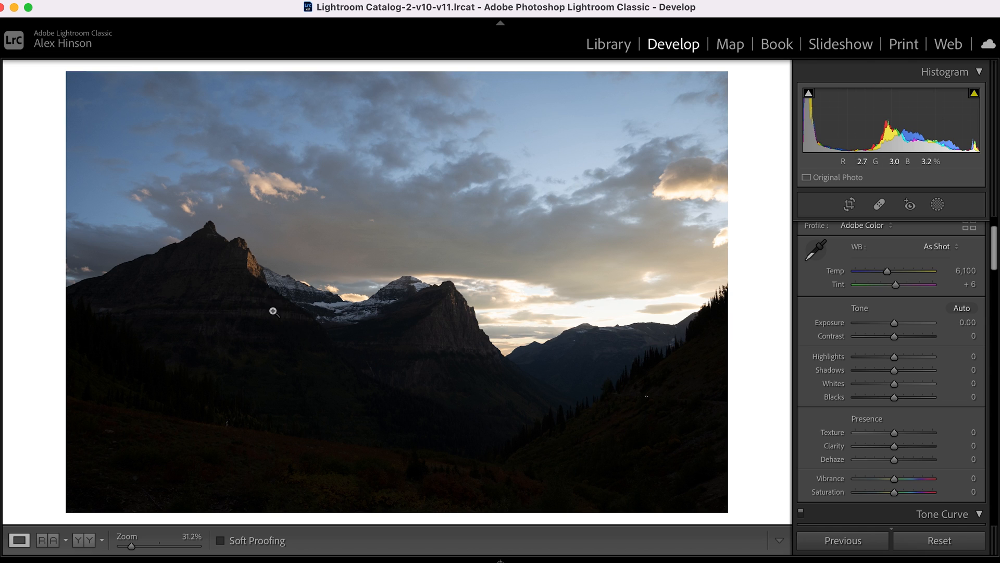
# On the dark sunset mountain photo, set Dehaze to −37, Saturation to +37, Highlights to −51, Shadows to +59 and Whites to −21.
pyautogui.scroll(-1, 944, 432)
pyautogui.scroll(-2, 944, 432)
pyautogui.moveTo(893, 429); pyautogui.dragTo(880, 433)
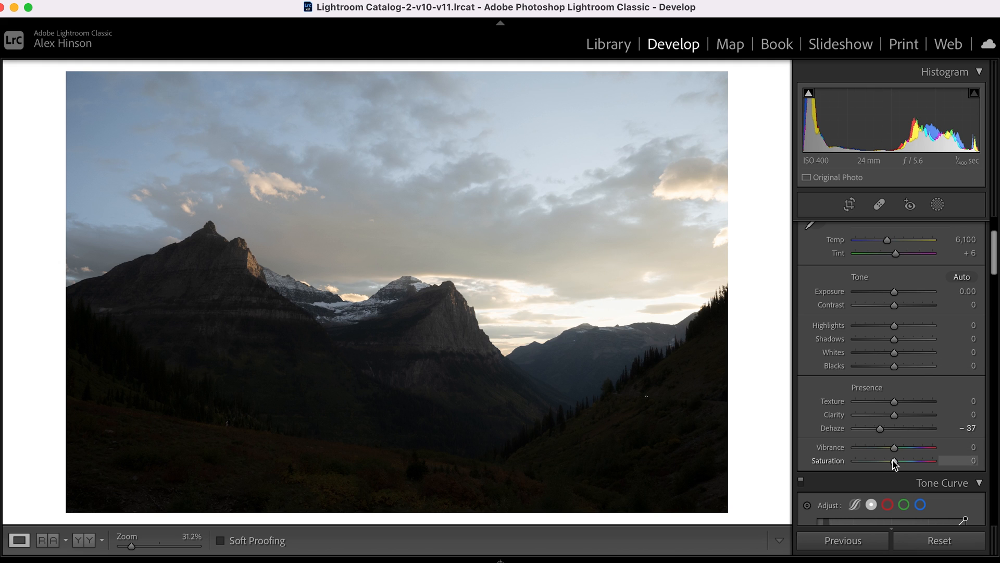
pyautogui.moveTo(894, 462); pyautogui.dragTo(909, 462)
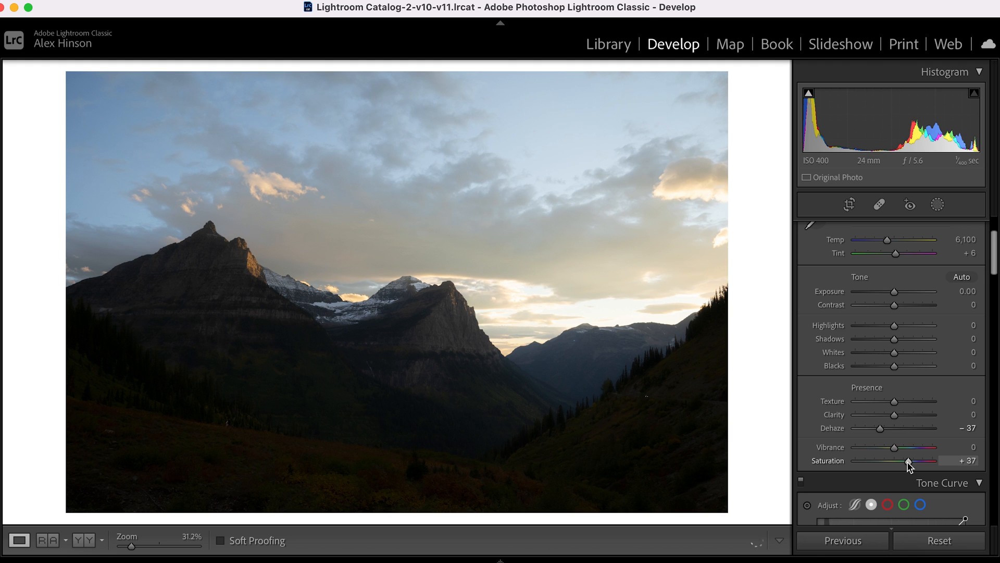
pyautogui.moveTo(894, 326); pyautogui.dragTo(918, 342)
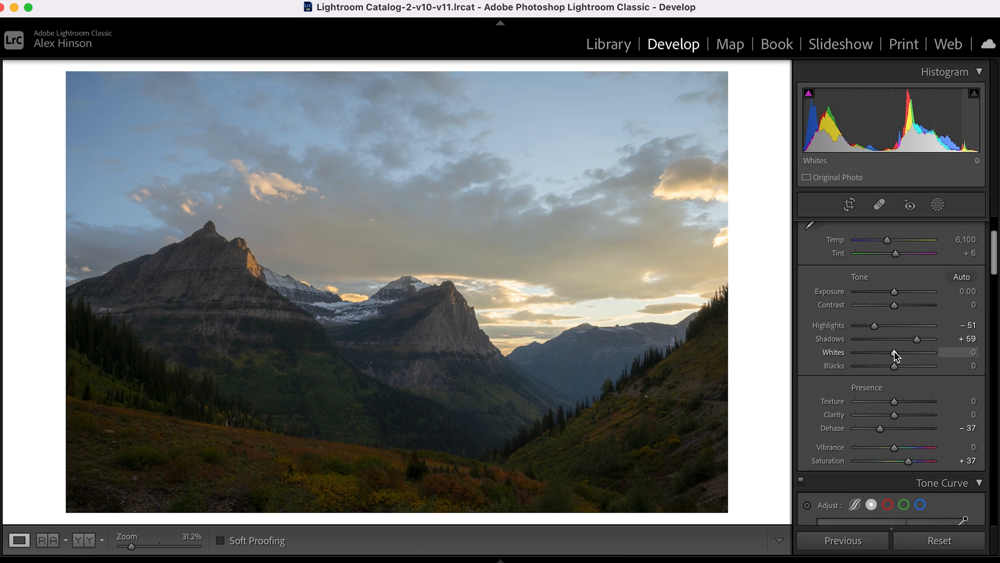
pyautogui.moveTo(895, 353); pyautogui.dragTo(886, 354)
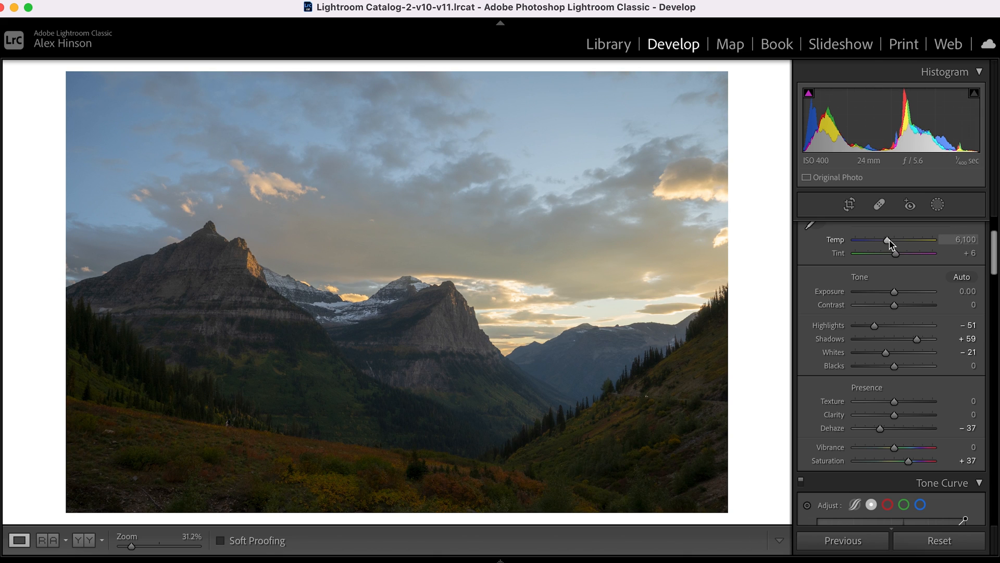
# Set the sunset photo's Temp to 6,450 and Contrast to +26.
pyautogui.moveTo(889, 240); pyautogui.dragTo(889, 240)
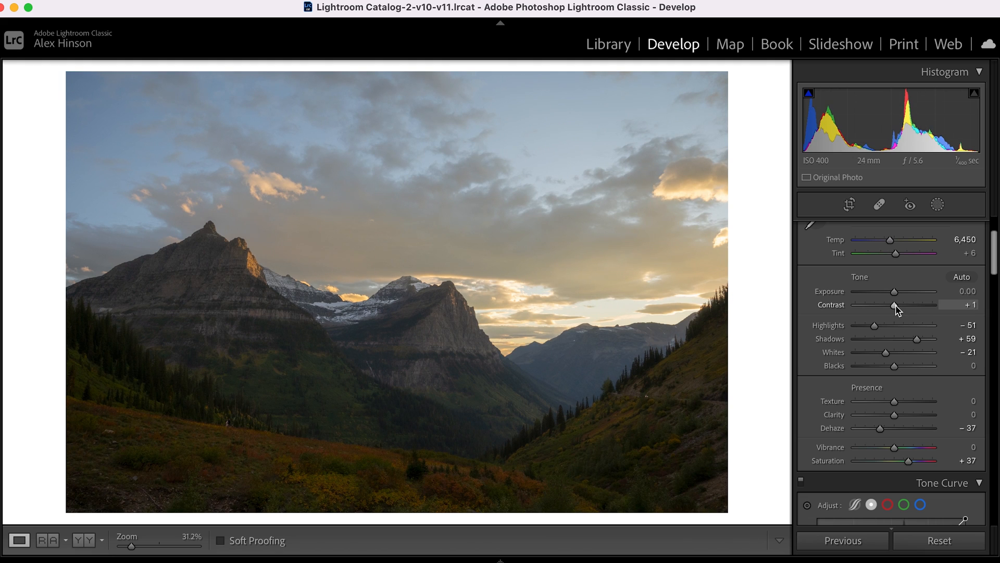
pyautogui.moveTo(897, 309); pyautogui.dragTo(908, 311)
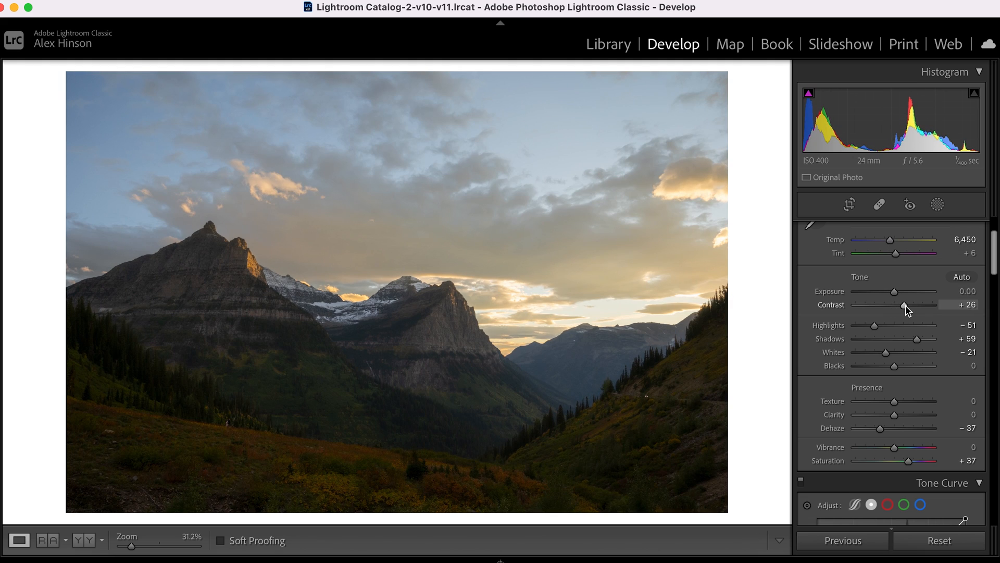
# Shape the tone curve with points at 66/62, 126/123 and 198/202, lower the white point to 247, and compare with the curve off.
pyautogui.scroll(-10, 900, 367)
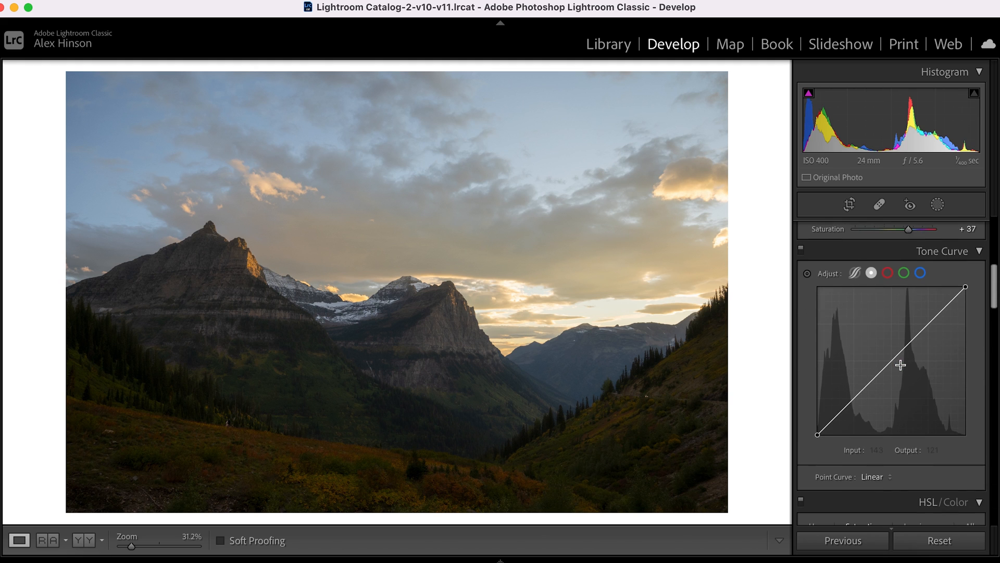
pyautogui.click(855, 399)
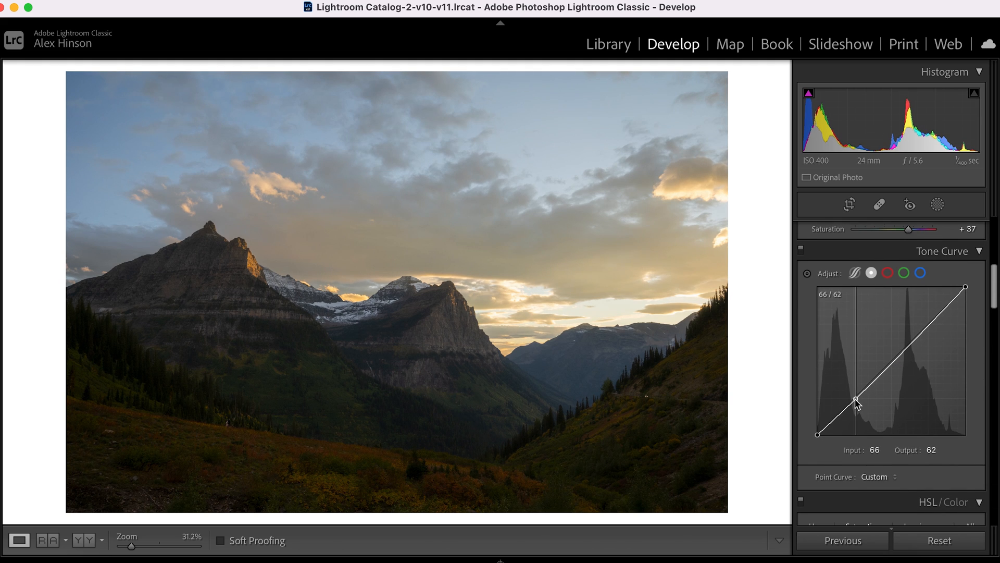
pyautogui.click(891, 363)
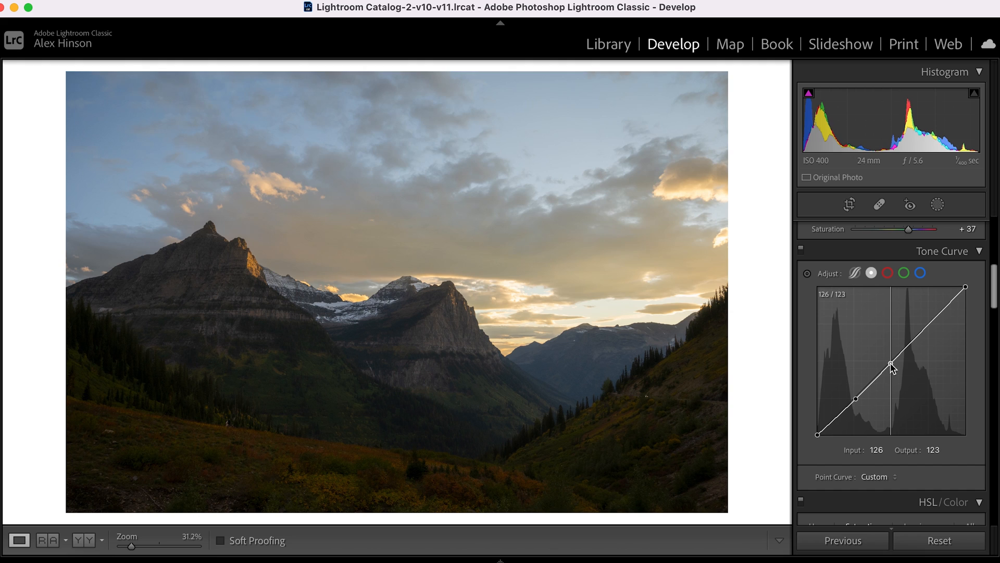
pyautogui.click(932, 318)
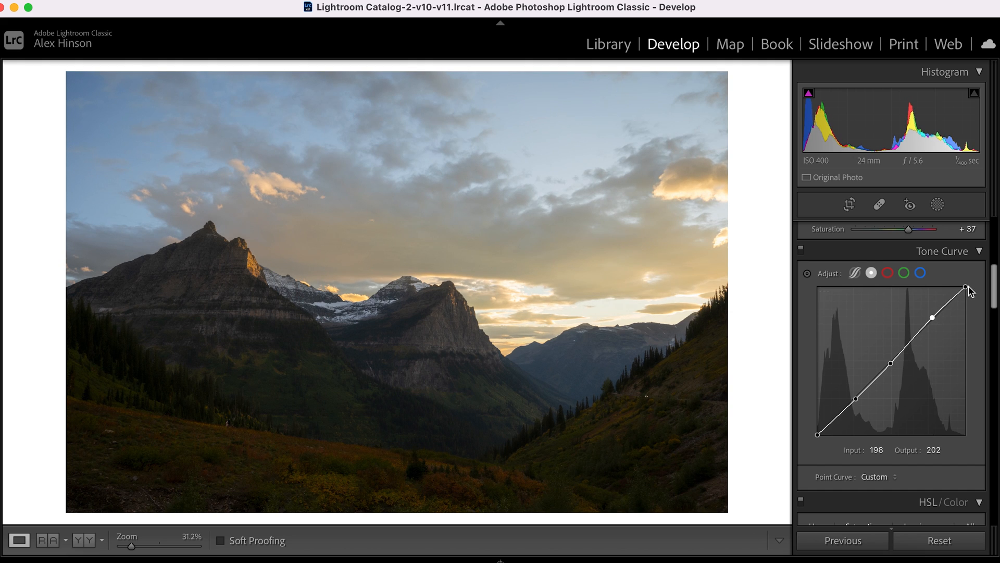
pyautogui.moveTo(971, 285)
pyautogui.mouseDown()
pyautogui.moveTo(972, 297)
pyautogui.moveTo(967, 290)
pyautogui.mouseUp()
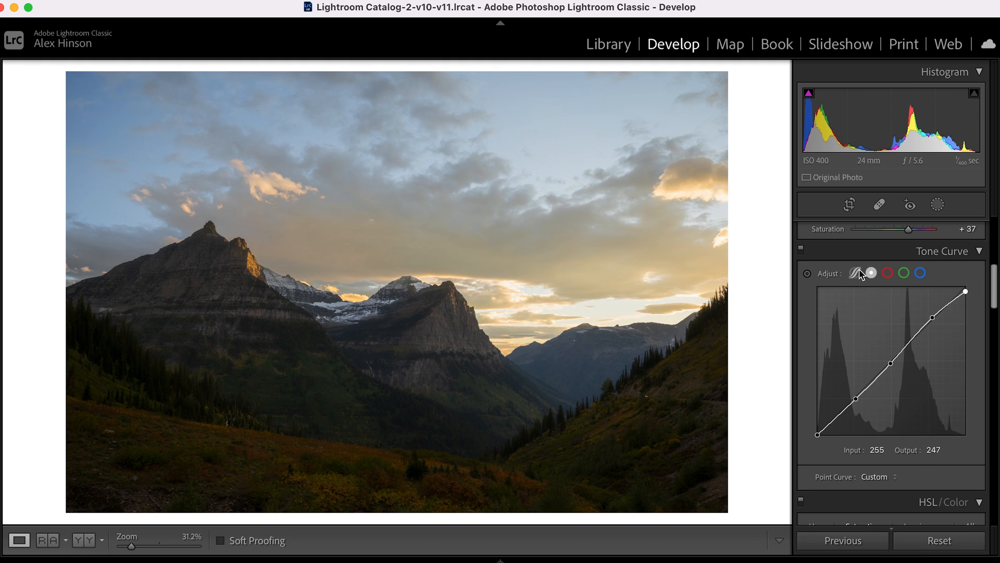
pyautogui.click(802, 250)
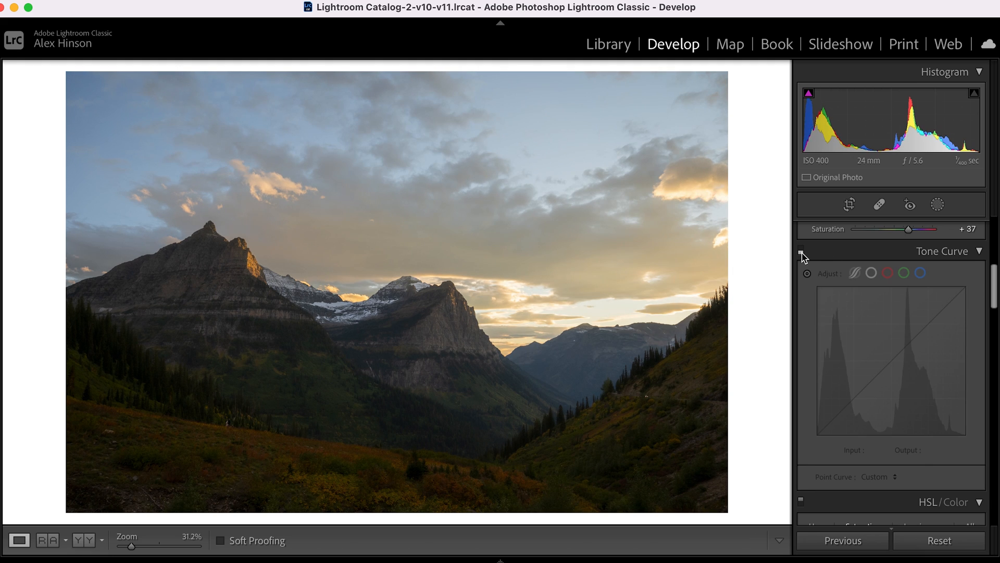
pyautogui.click(801, 250)
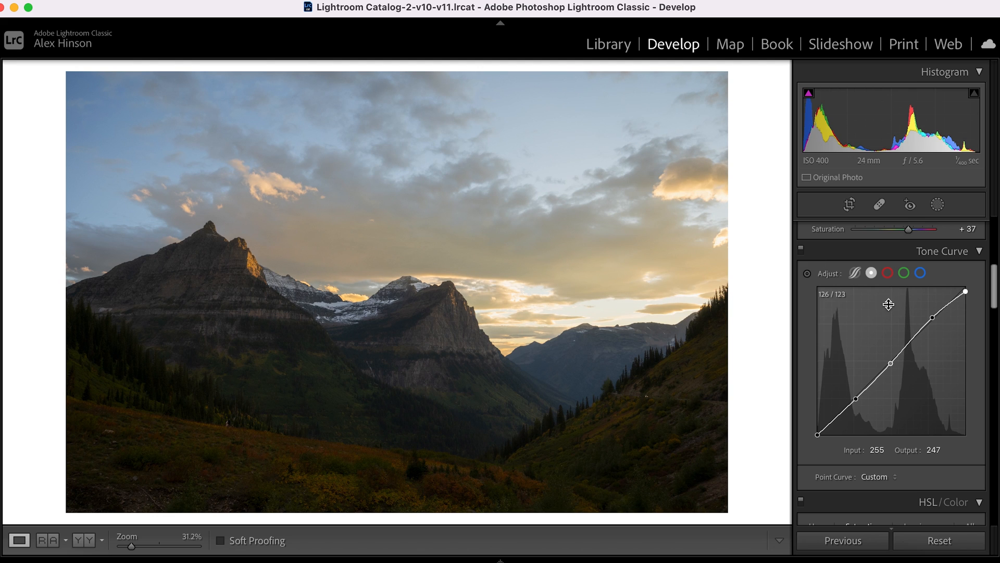
# Adjust the orange tones in HSL to Saturation +26, Luminance +18 and Hue −15.
pyautogui.scroll(-2, 970, 373)
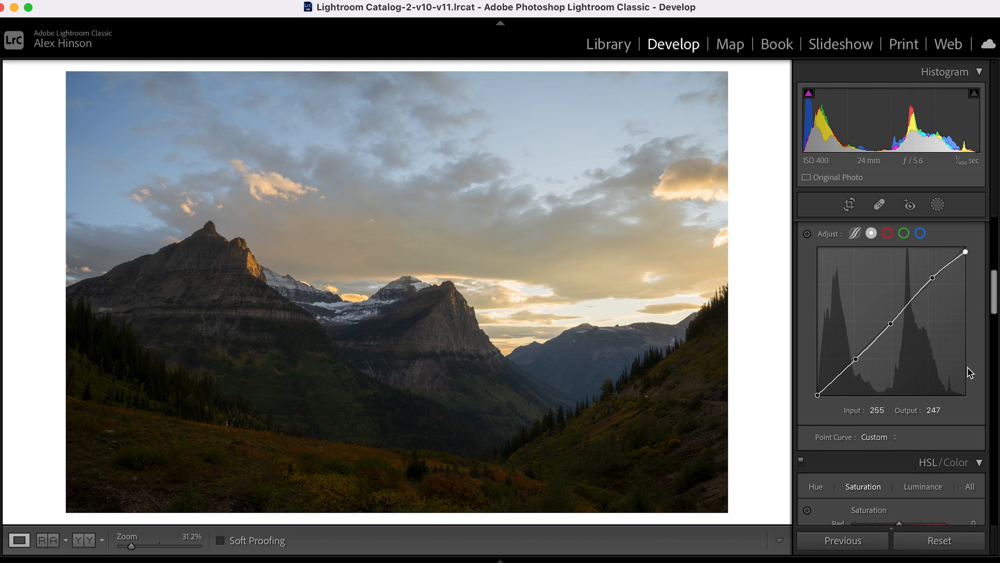
pyautogui.scroll(-6, 970, 373)
pyautogui.scroll(-1, 969, 368)
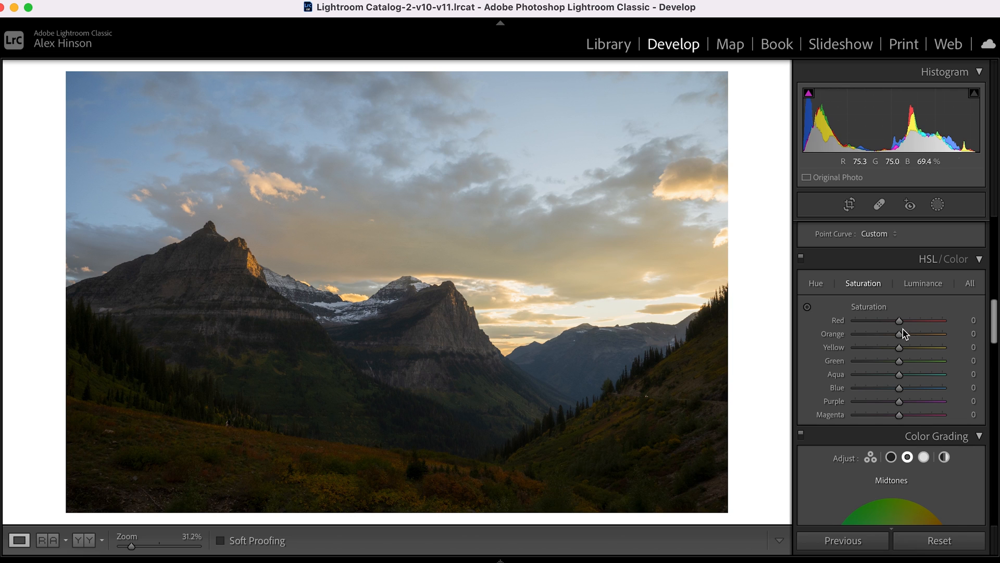
pyautogui.moveTo(901, 334); pyautogui.dragTo(912, 338)
pyautogui.click(922, 284)
pyautogui.moveTo(900, 335)
pyautogui.mouseDown()
pyautogui.moveTo(944, 336)
pyautogui.moveTo(899, 335)
pyautogui.moveTo(907, 342)
pyautogui.mouseUp()
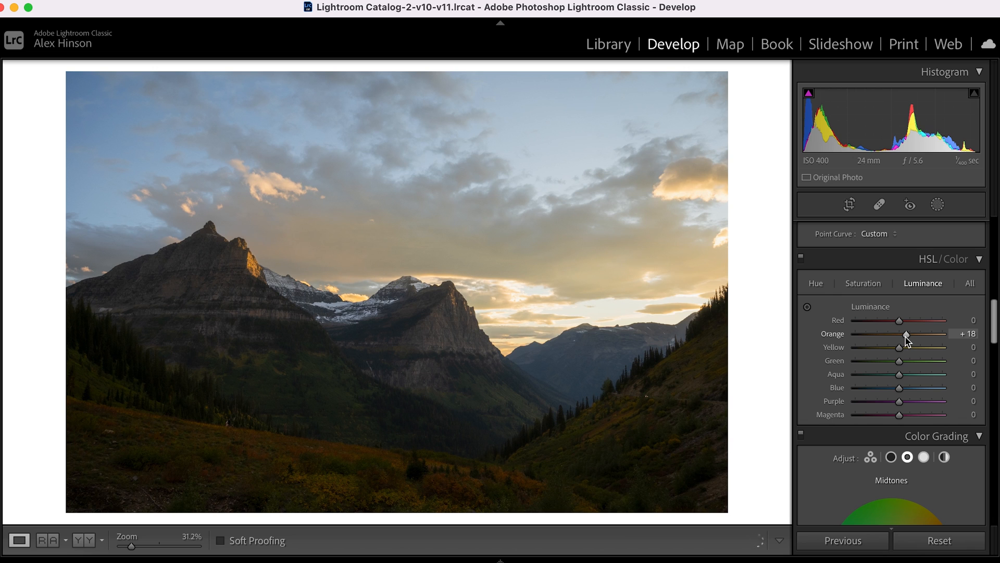
pyautogui.click(817, 284)
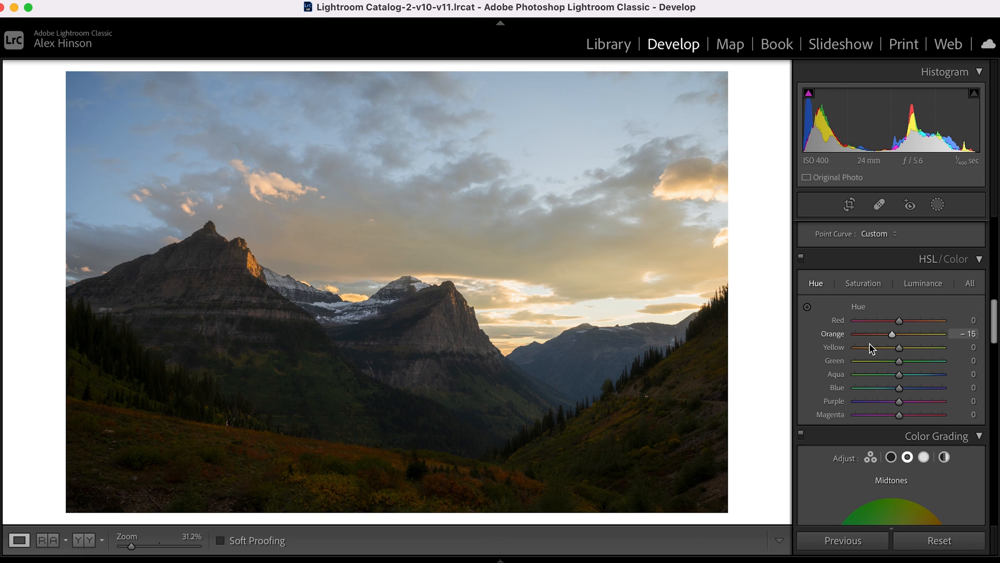
# Adjust the blue tones in HSL to Saturation +9 and Luminance +10.
pyautogui.click(875, 291)
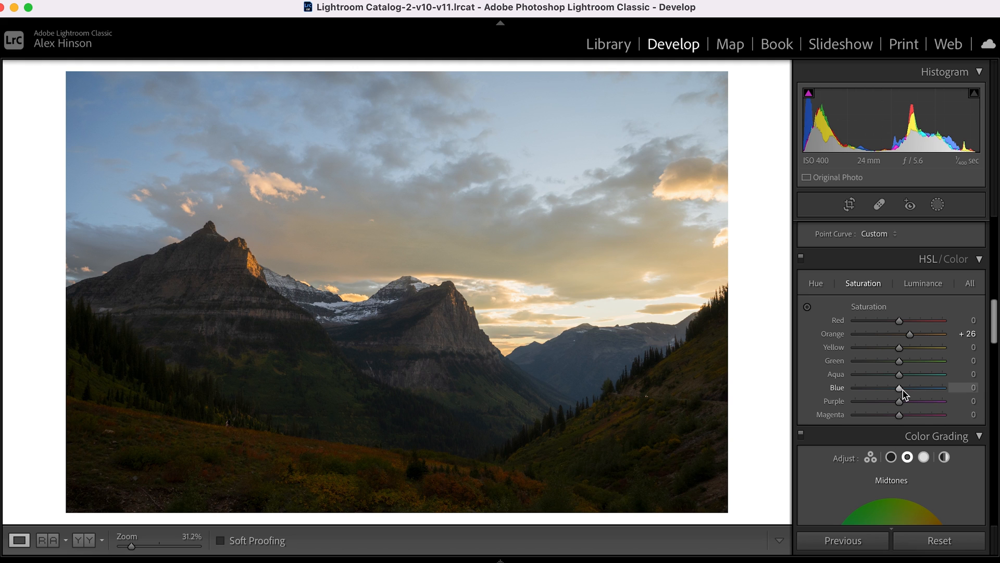
pyautogui.moveTo(903, 389)
pyautogui.mouseDown()
pyautogui.moveTo(923, 392)
pyautogui.moveTo(904, 399)
pyautogui.mouseUp()
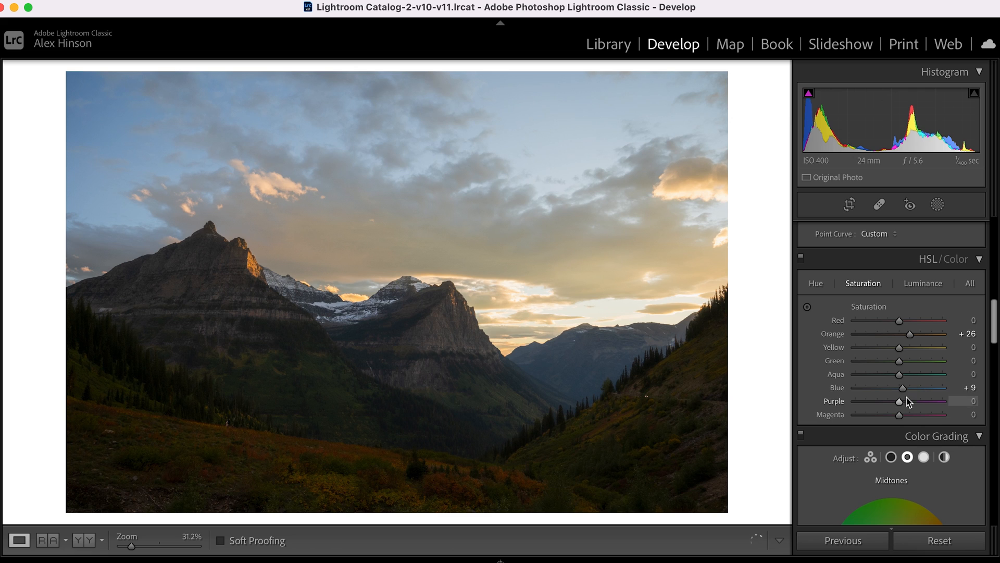
pyautogui.click(928, 285)
pyautogui.moveTo(902, 387); pyautogui.dragTo(907, 390)
# Tint the Color Grading highlights with Hue 180 and Saturation 30, and fine-tune the tint's strength.
pyautogui.scroll(-5, 906, 389)
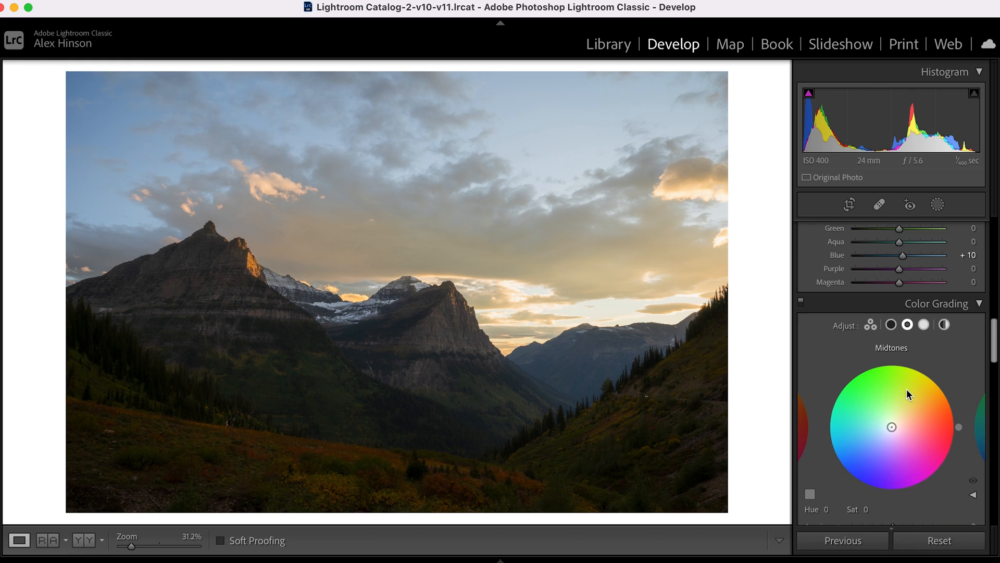
pyautogui.click(925, 303)
pyautogui.scroll(-1, 880, 432)
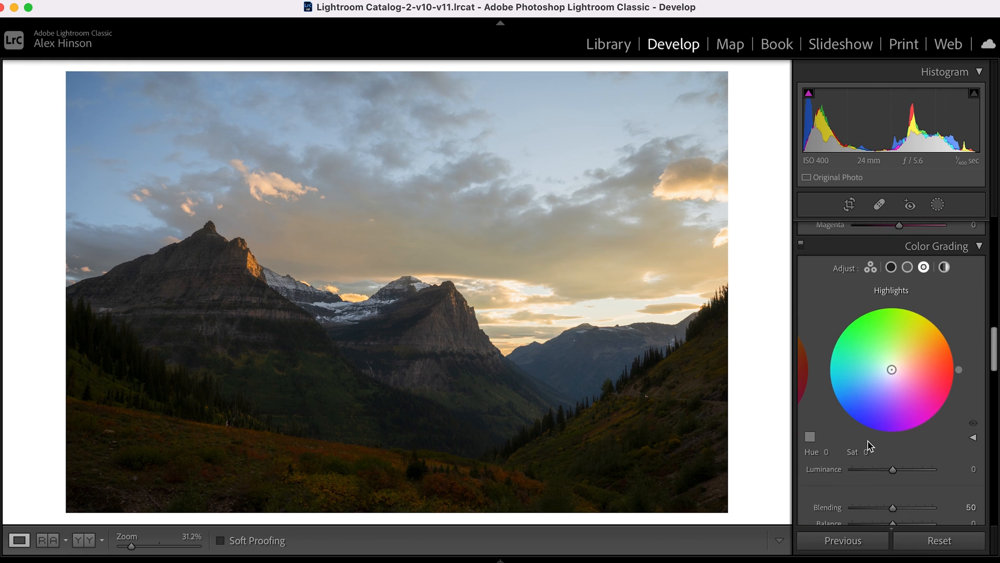
pyautogui.click(827, 453)
pyautogui.write('180')
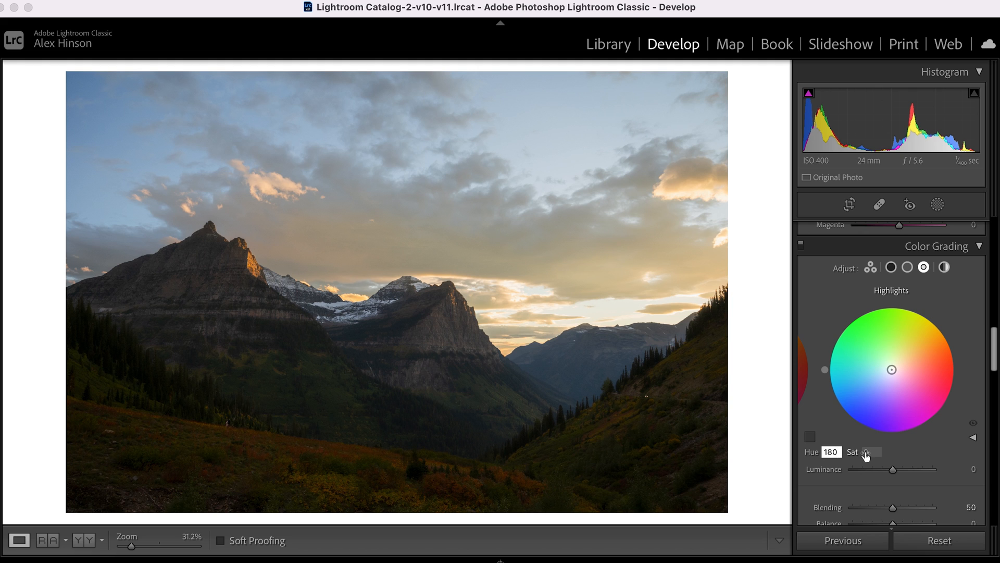
pyautogui.click(865, 452)
pyautogui.write('47')
pyautogui.press('Return')
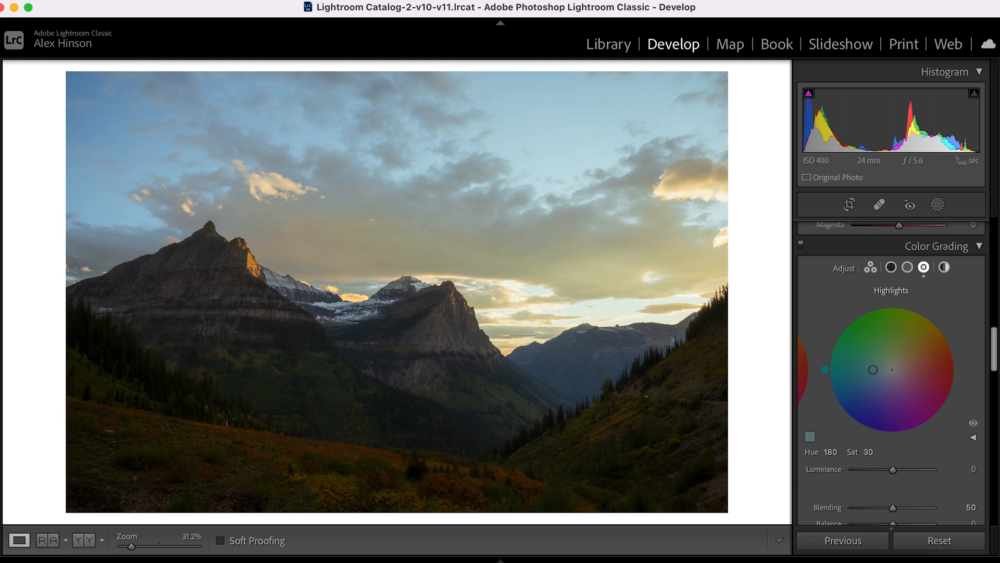
pyautogui.moveTo(863, 370); pyautogui.dragTo(884, 369)
pyautogui.moveTo(884, 370); pyautogui.dragTo(886, 369)
# Tint the Color Grading midtones orange with Hue 38 and Saturation 10.
pyautogui.click(908, 266)
pyautogui.moveTo(892, 369); pyautogui.dragTo(936, 335)
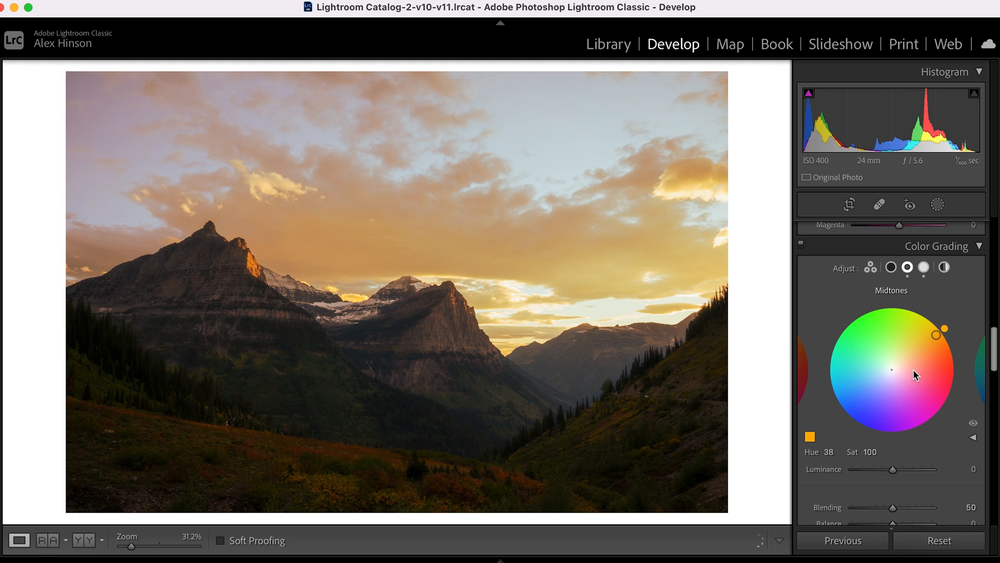
pyautogui.doubleClick(877, 449)
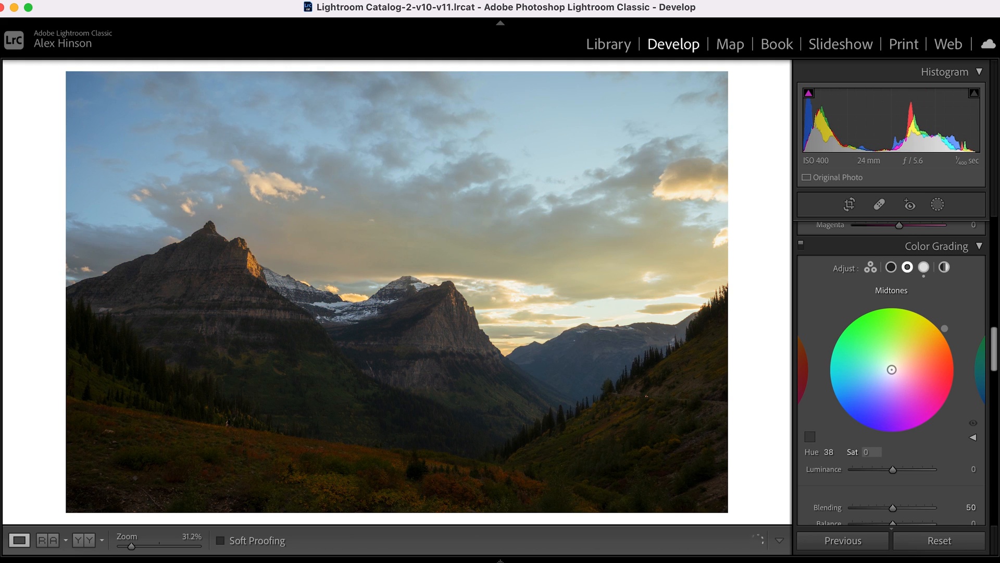
pyautogui.moveTo(892, 369); pyautogui.dragTo(895, 367)
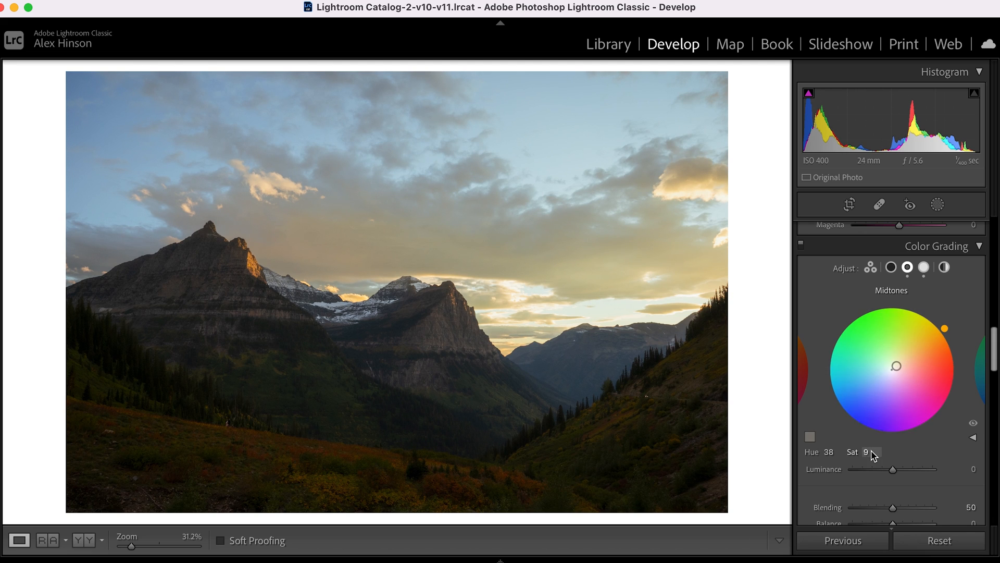
pyautogui.moveTo(868, 453); pyautogui.dragTo(871, 452)
pyautogui.moveTo(871, 452); pyautogui.dragTo(869, 452)
# Compare the photo with Color Grading off and on, and show the Shadows color wheel.
pyautogui.click(802, 245)
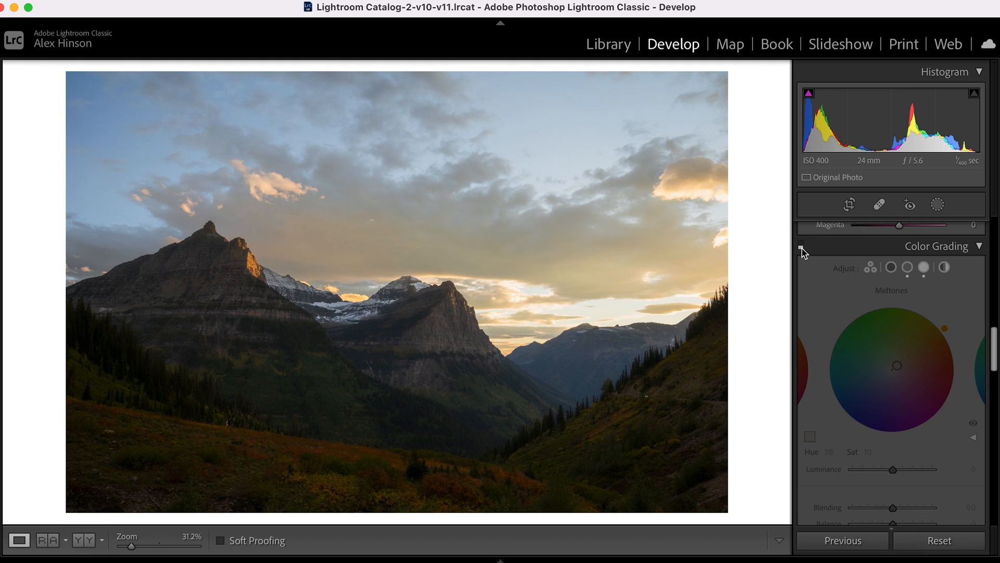
pyautogui.click(801, 245)
pyautogui.click(801, 244)
pyautogui.click(801, 244)
pyautogui.click(802, 244)
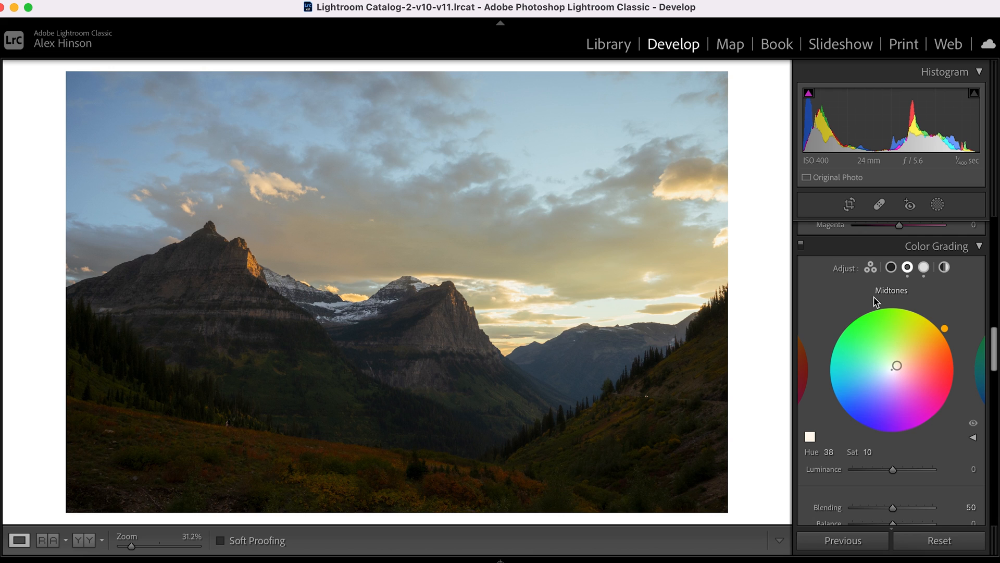
pyautogui.click(891, 266)
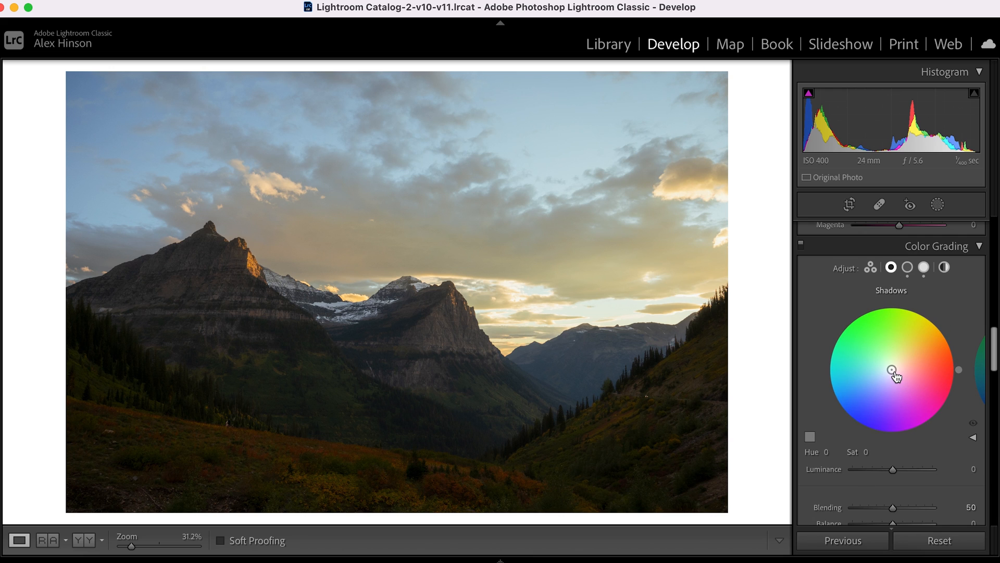
# Raise the photo's Blacks to +45 and set its Shadows to +53.
pyautogui.scroll(-3, 894, 375)
pyautogui.scroll(10, 894, 374)
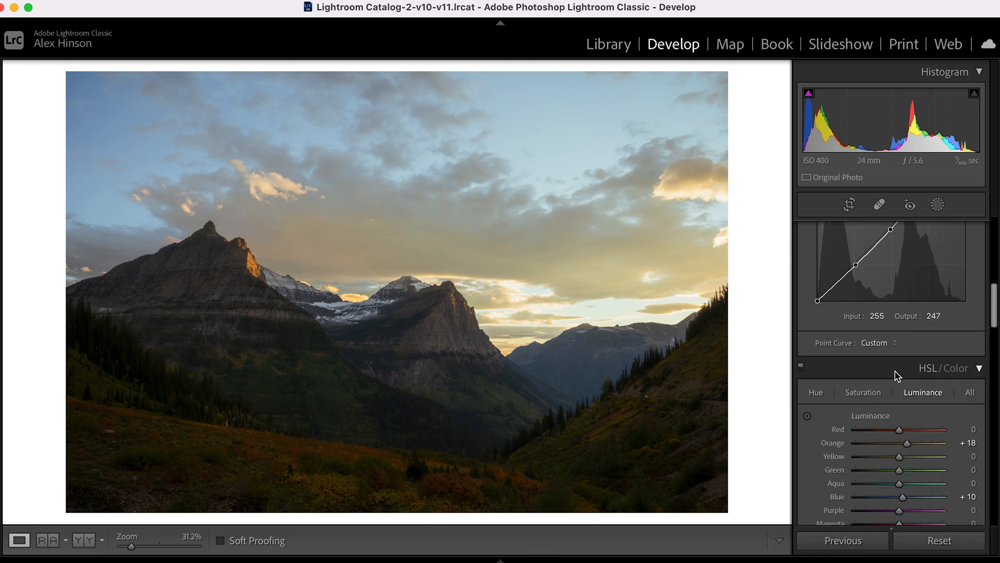
pyautogui.scroll(10, 895, 371)
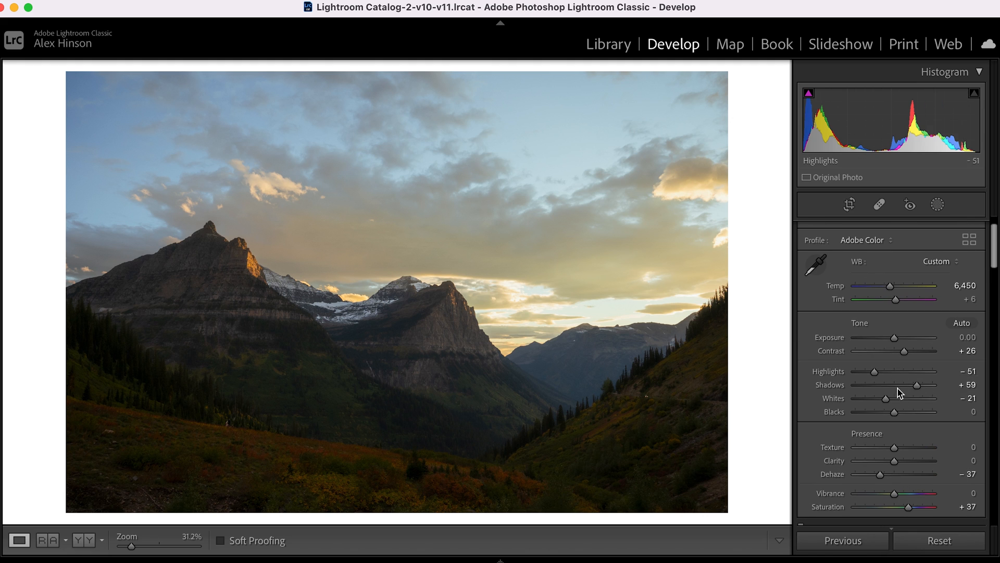
pyautogui.scroll(9, 900, 417)
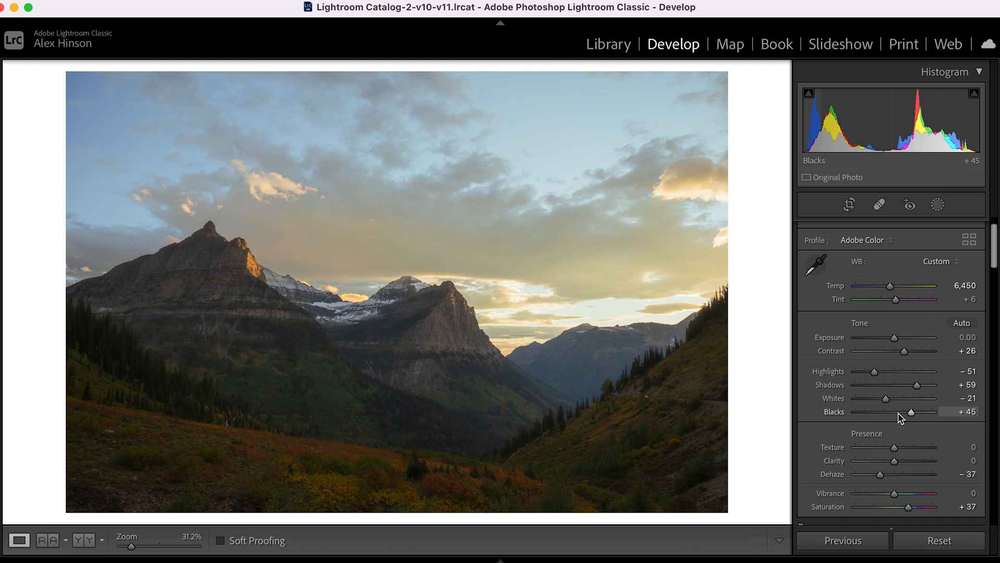
pyautogui.scroll(-6, 915, 387)
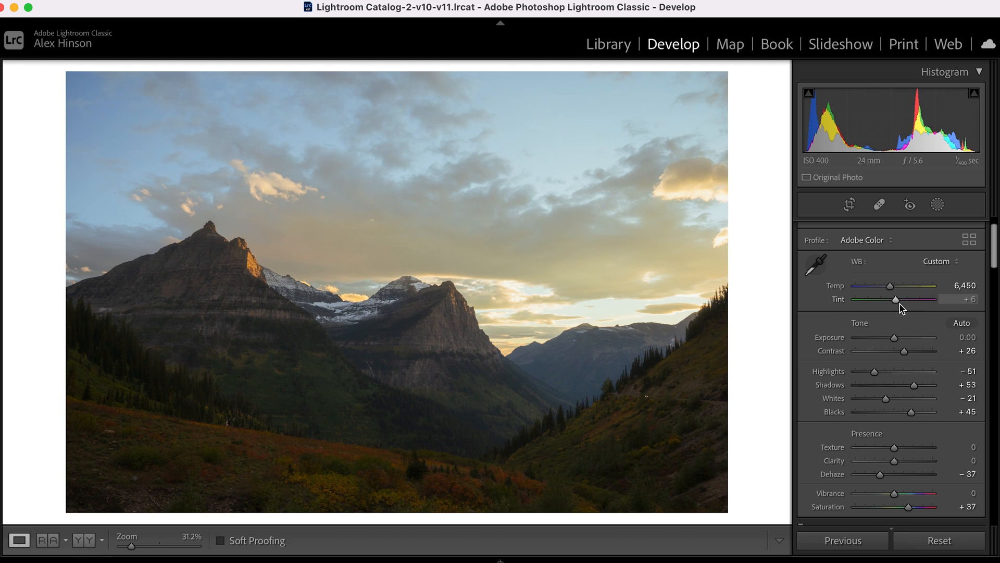
# Enable Remove Chromatic Aberration and Profile Corrections in the photo's lens corrections.
pyautogui.scroll(-10, 902, 373)
pyautogui.scroll(-15, 901, 372)
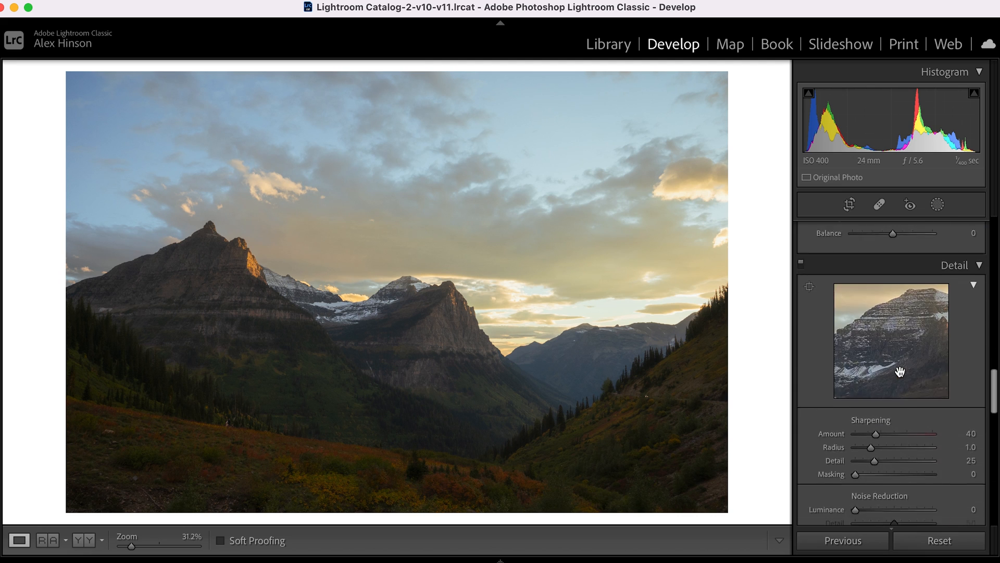
pyautogui.scroll(-8, 900, 371)
pyautogui.click(895, 375)
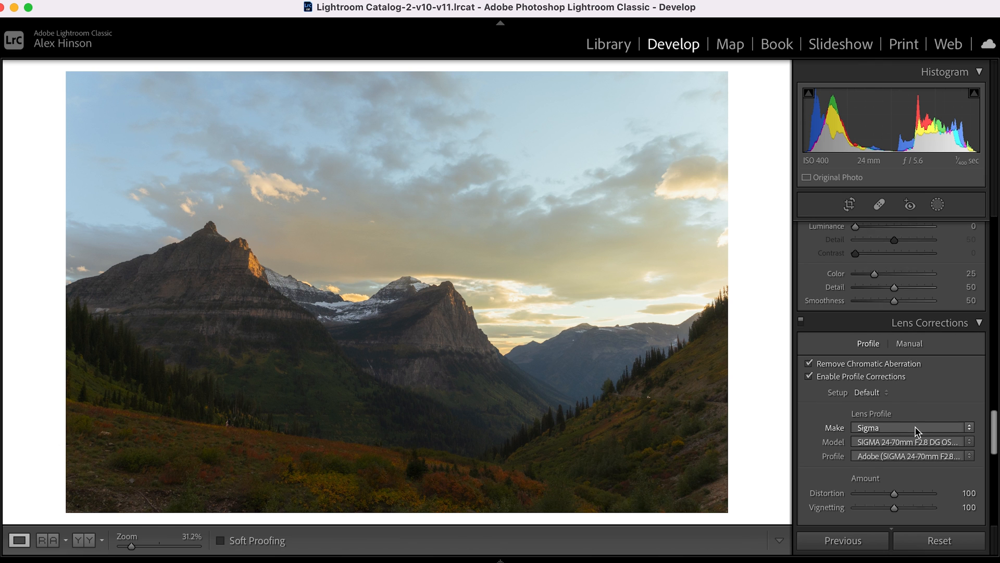
# Set the Grain Amount to 25 while inspecting the snowy peaks at 100%, and return to the full photo.
pyautogui.scroll(-10, 906, 417)
pyautogui.scroll(-3, 916, 431)
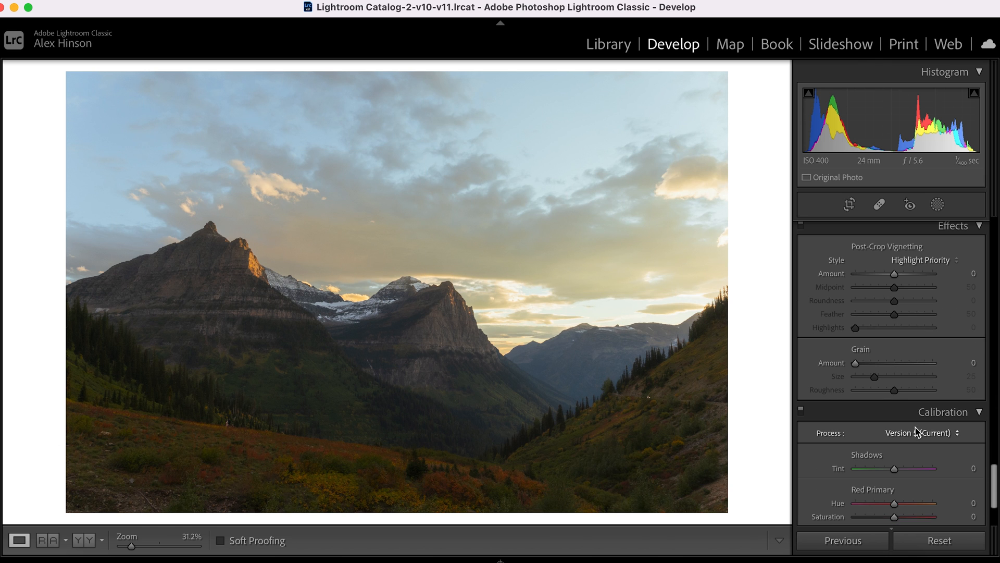
pyautogui.click(410, 294)
pyautogui.moveTo(491, 280); pyautogui.dragTo(440, 337)
pyautogui.press('super+minus')
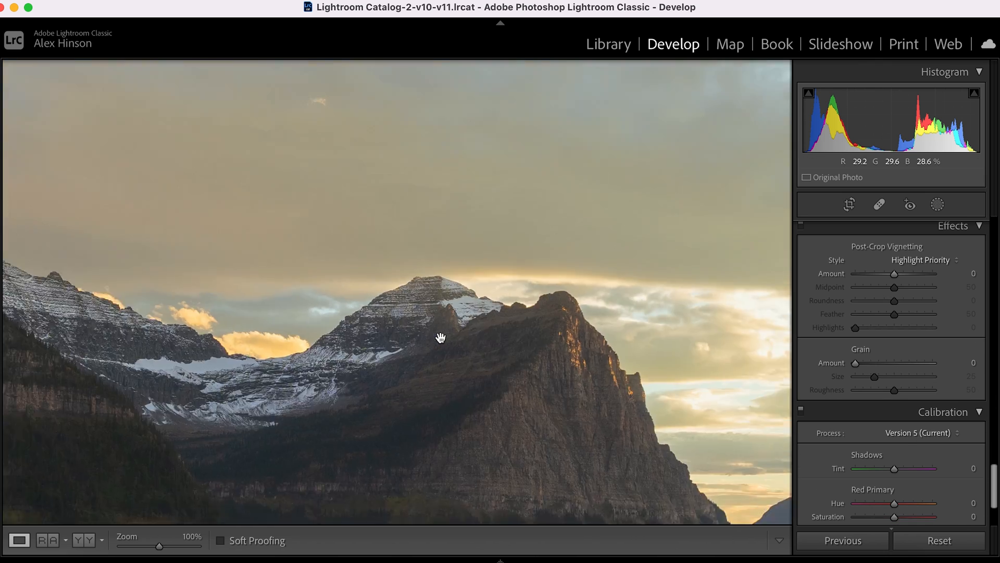
pyautogui.click(973, 362)
pyautogui.write('25')
pyautogui.press('Return')
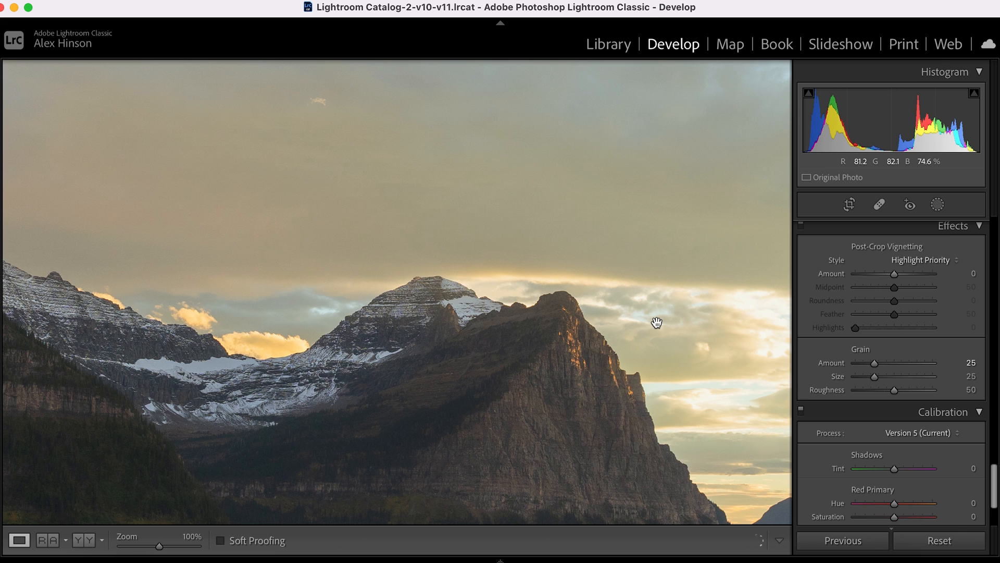
pyautogui.click(582, 308)
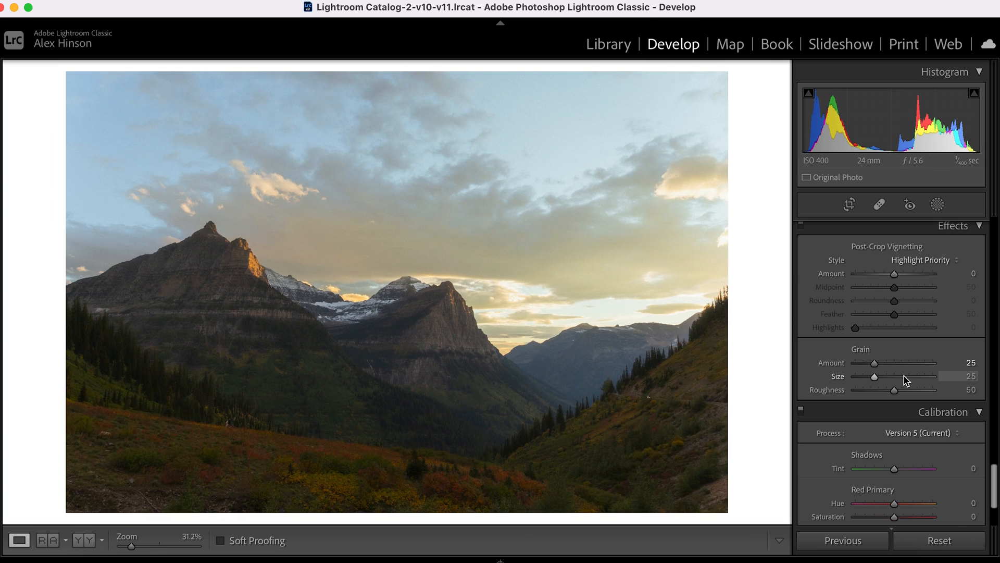
# Add a linear gradient mask covering the sky and fading out across the lower slopes of the mountains.
pyautogui.scroll(-3, 925, 421)
pyautogui.scroll(15, 925, 420)
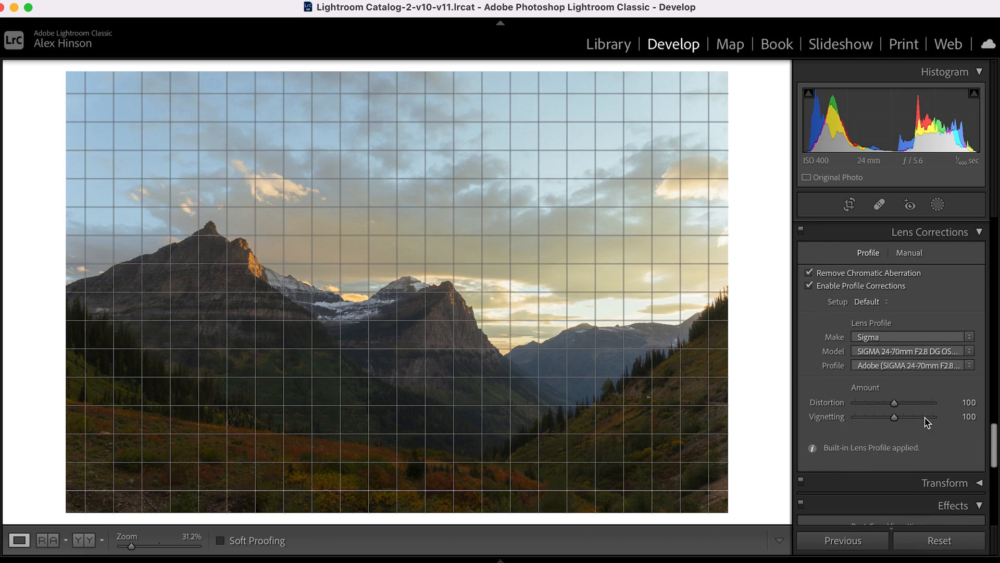
pyautogui.scroll(10, 925, 419)
pyautogui.hotkey('shift', 'w')
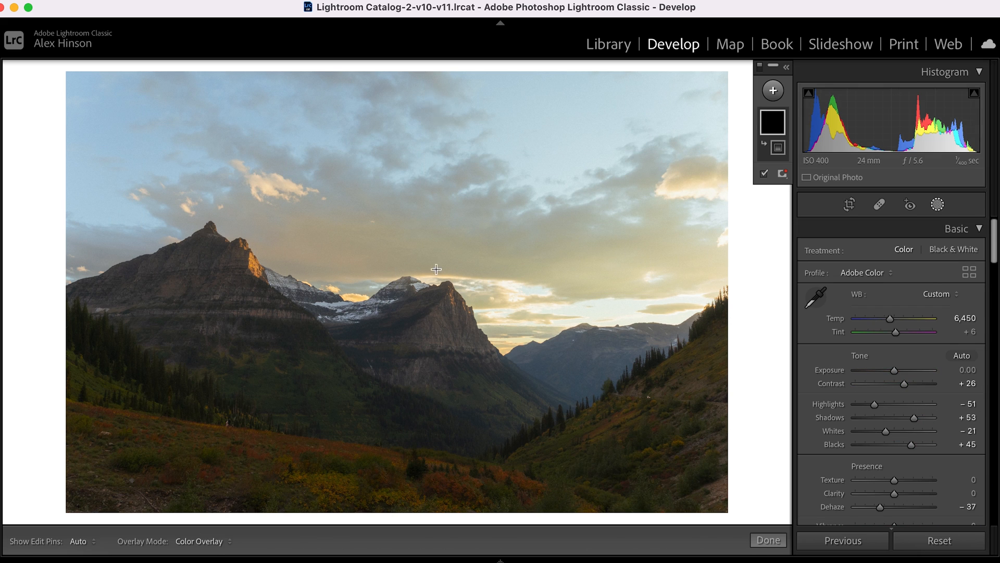
pyautogui.moveTo(440, 374); pyautogui.dragTo(436, 439)
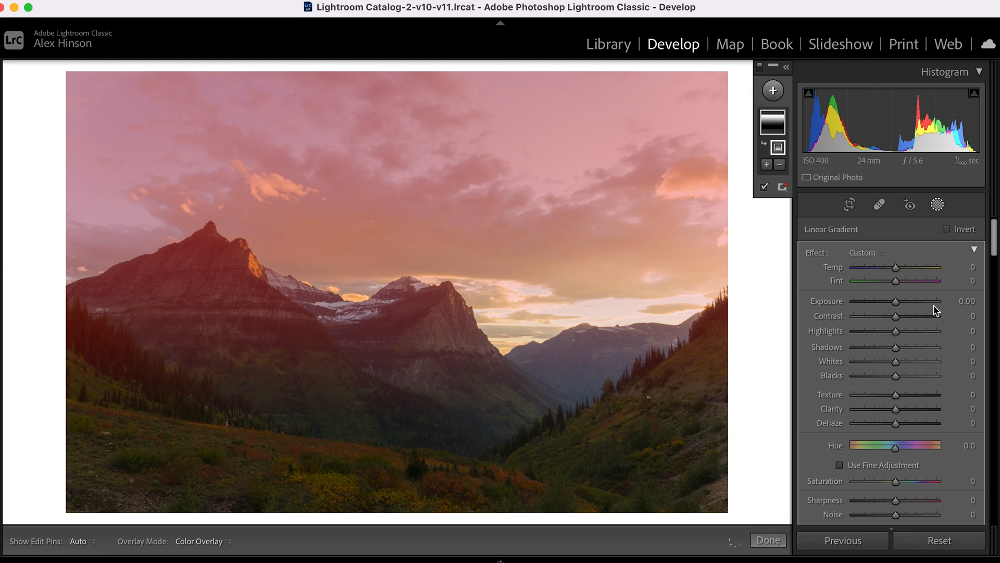
# Set the linear gradient mask's Contrast to 49, Temp to 19, Tint to 10 and Highlights to -33.
pyautogui.moveTo(896, 317); pyautogui.dragTo(917, 325)
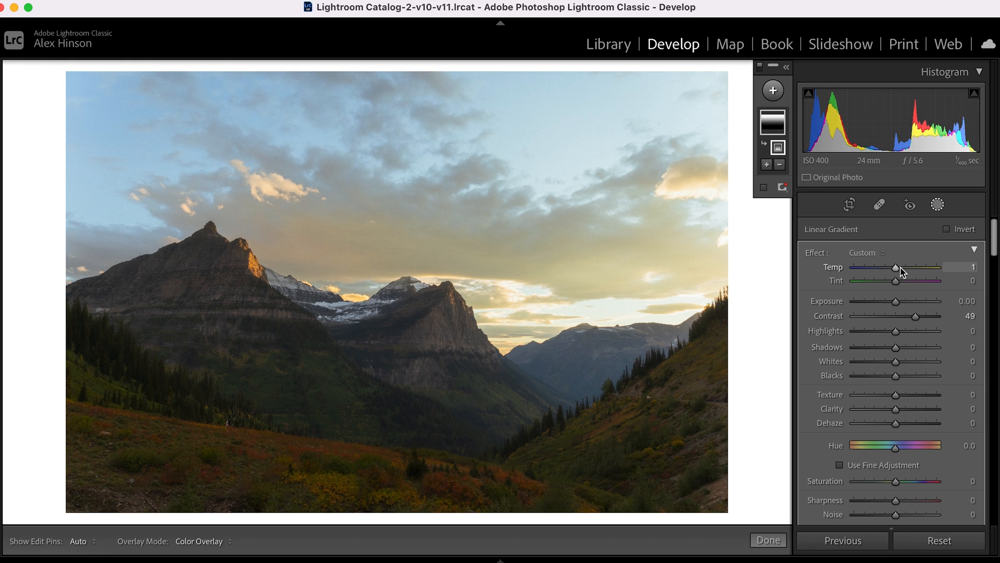
pyautogui.moveTo(902, 271); pyautogui.dragTo(908, 271)
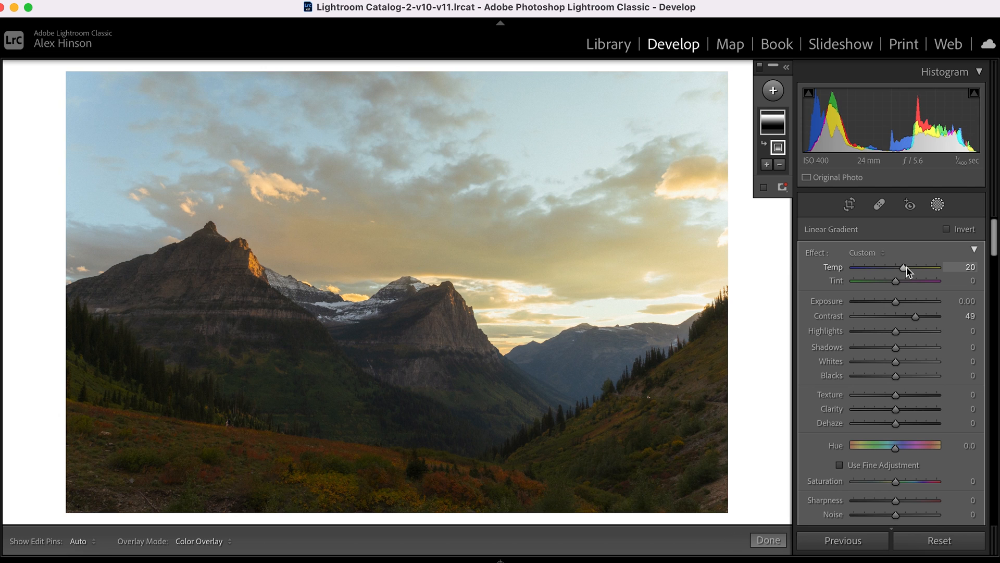
pyautogui.moveTo(907, 267); pyautogui.dragTo(900, 285)
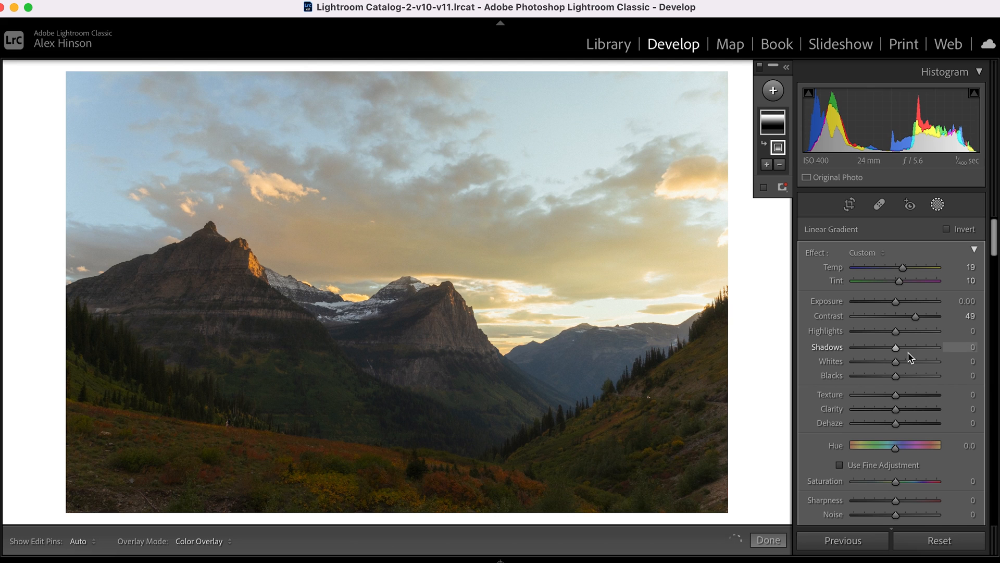
pyautogui.click(878, 331)
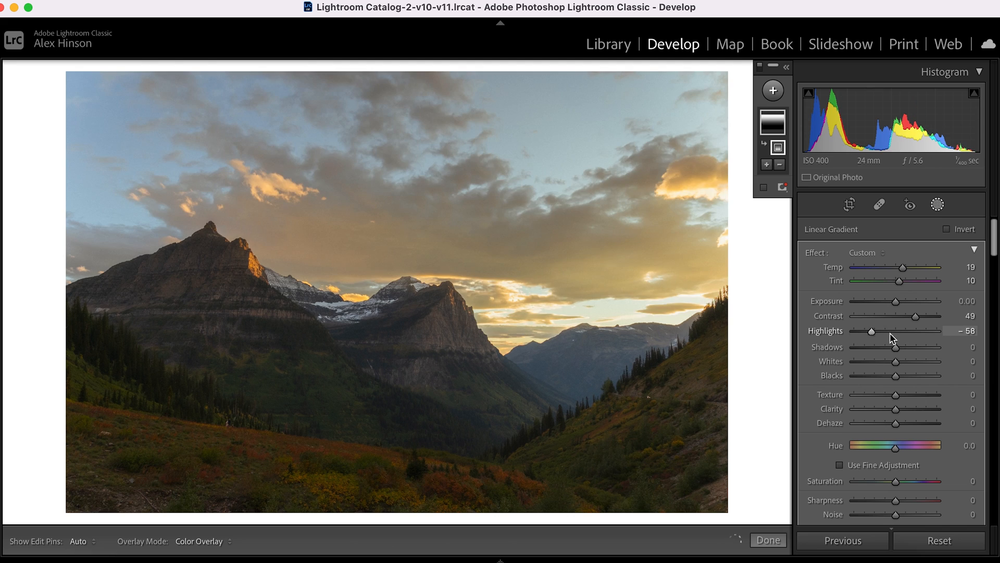
pyautogui.moveTo(880, 334); pyautogui.dragTo(883, 333)
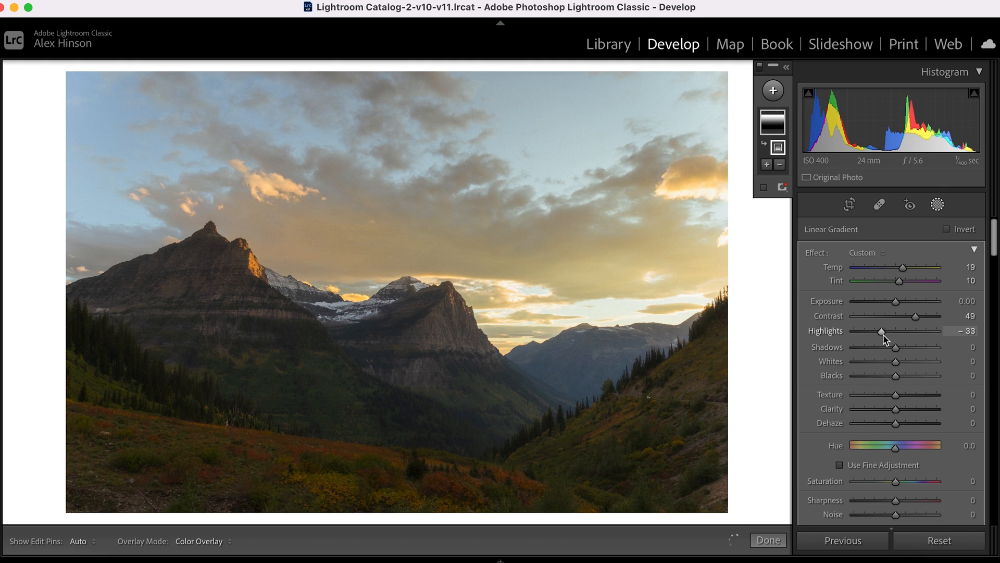
# Set the linear gradient mask's Shadows to 41, Whites to -7 and Saturation to 32.
pyautogui.moveTo(917, 354); pyautogui.dragTo(891, 367)
pyautogui.scroll(-3, 892, 368)
pyautogui.moveTo(897, 415)
pyautogui.mouseDown()
pyautogui.moveTo(920, 418)
pyautogui.moveTo(892, 419)
pyautogui.moveTo(905, 418)
pyautogui.mouseUp()
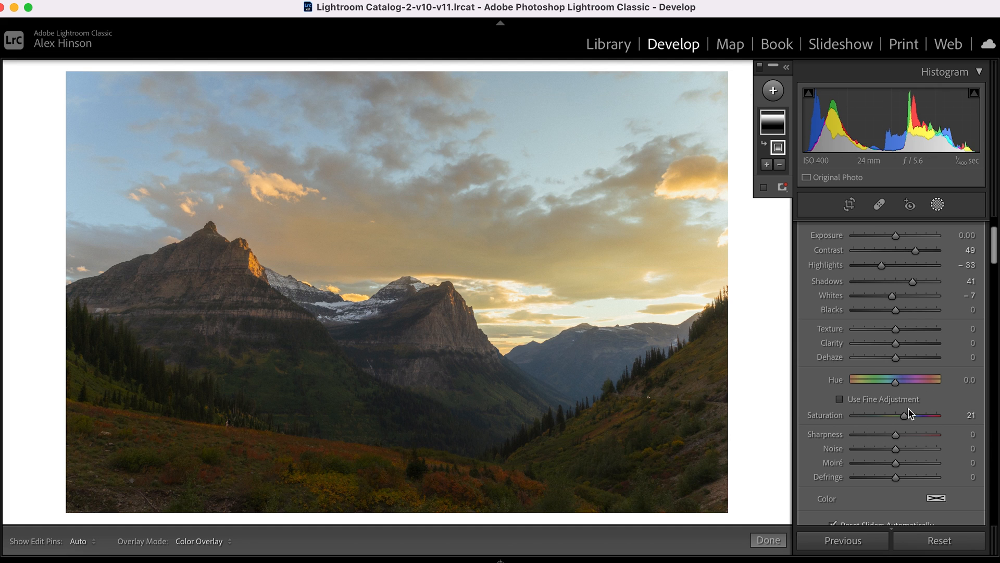
pyautogui.moveTo(906, 415); pyautogui.dragTo(909, 416)
pyautogui.scroll(-2, 914, 411)
pyautogui.scroll(-1, 917, 376)
pyautogui.scroll(3, 917, 376)
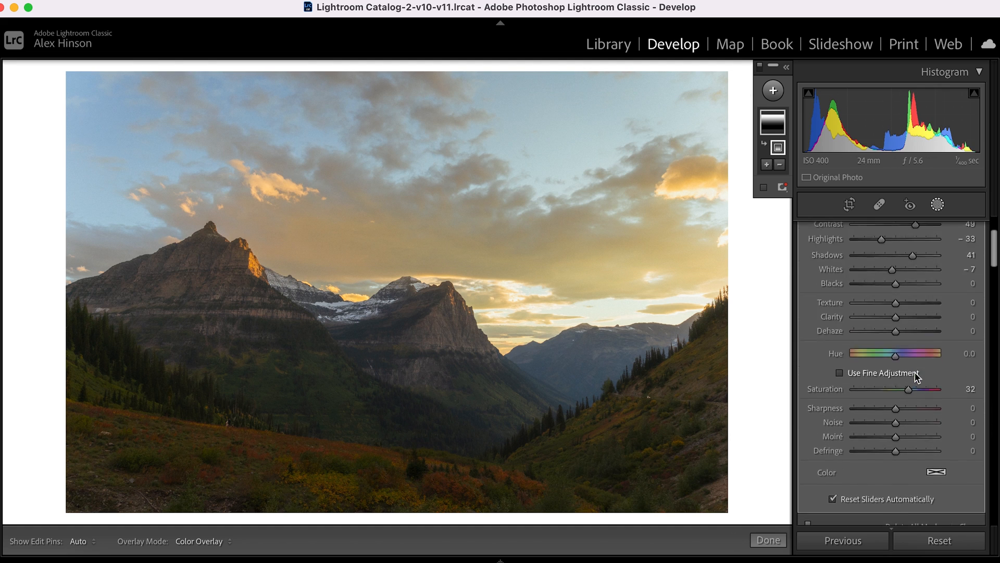
# Compare the photo with the linear gradient mask off and on, and close masking.
pyautogui.scroll(-8, 917, 376)
pyautogui.scroll(2, 917, 378)
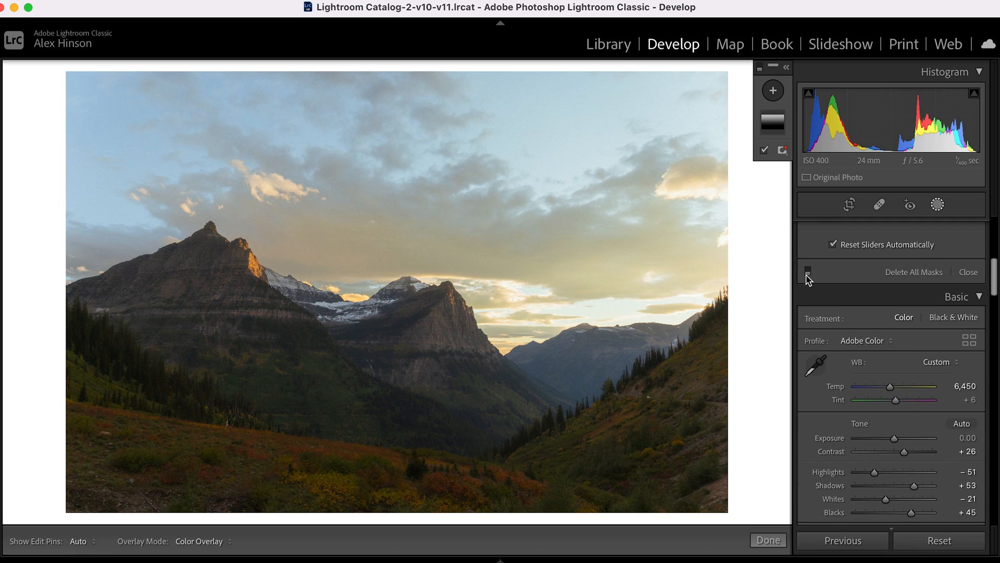
pyautogui.click(808, 272)
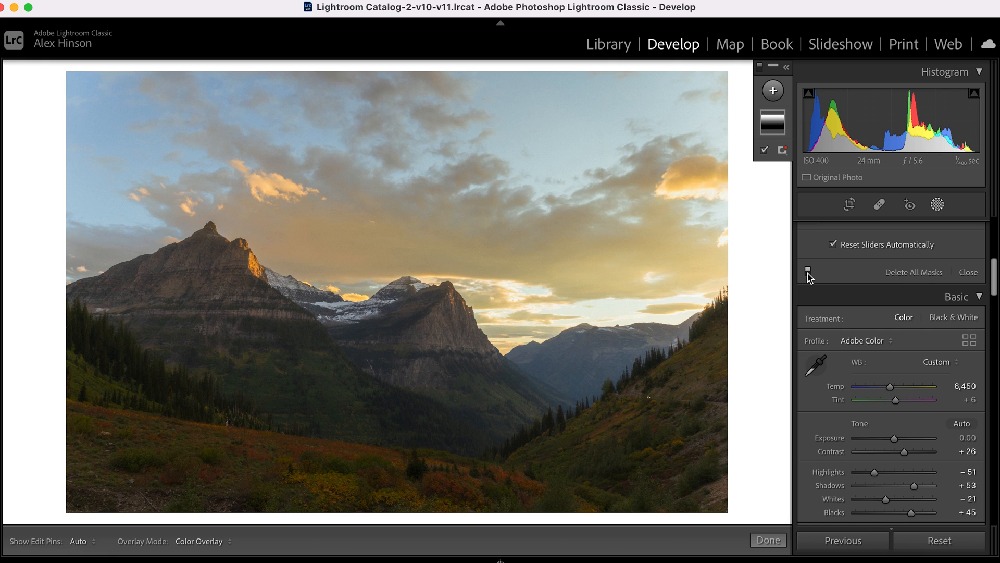
pyautogui.hotkey('shift', 'w')
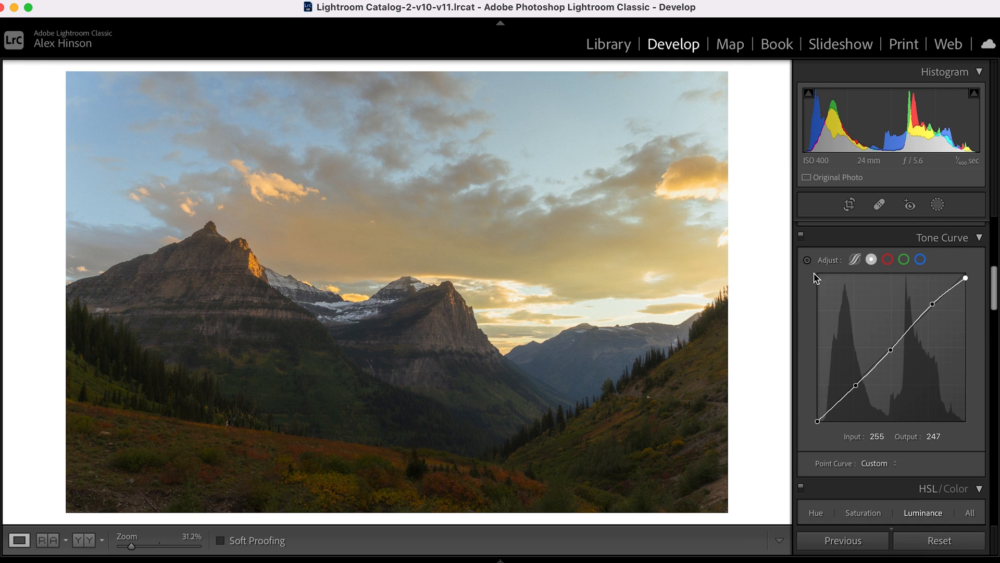
# Add a radial gradient mask over the sky above the distant ridge and tilt its ellipse clockwise.
pyautogui.scroll(10, 910, 296)
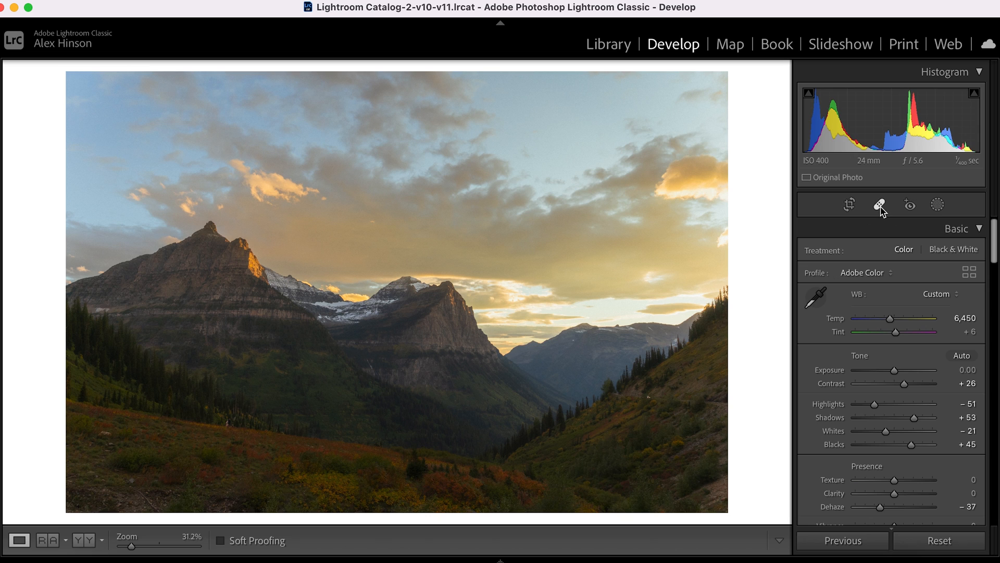
pyautogui.press('m')
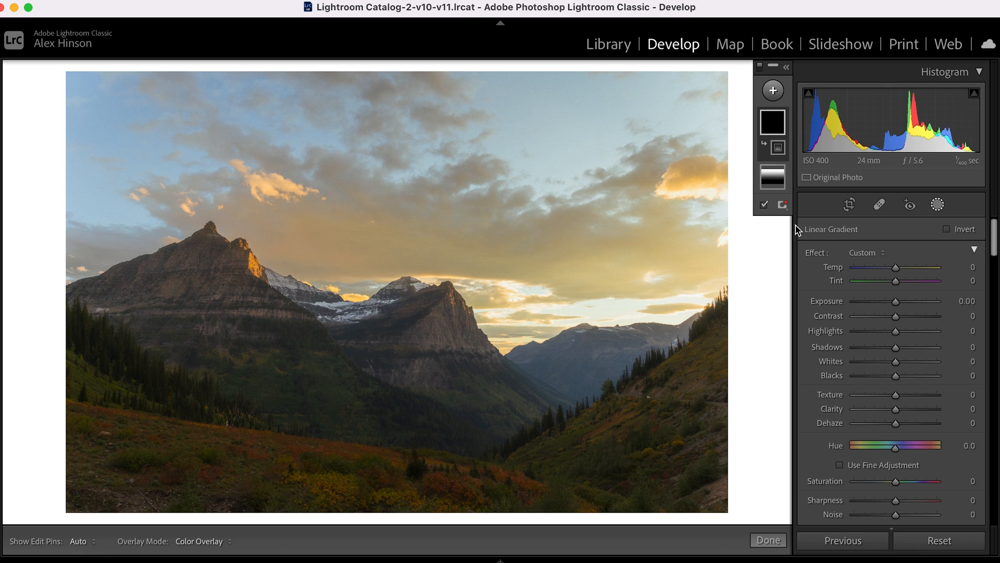
pyautogui.click(773, 92)
pyautogui.click(787, 202)
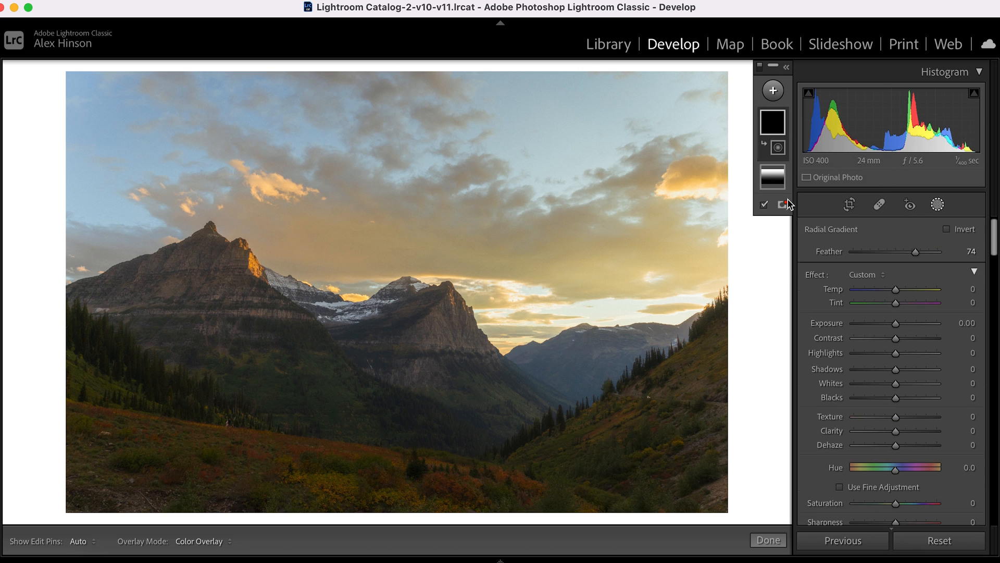
pyautogui.click(436, 268)
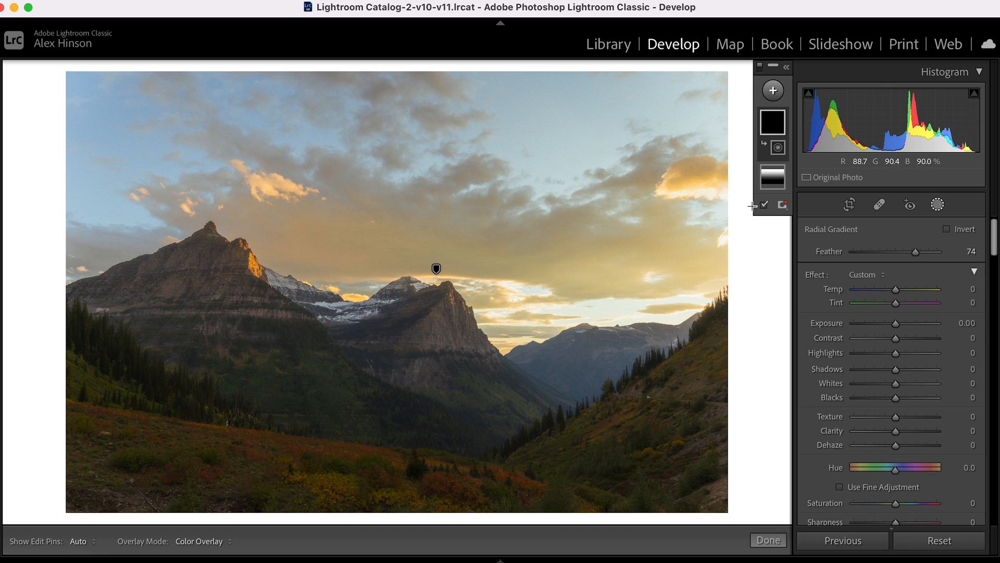
pyautogui.moveTo(591, 198); pyautogui.dragTo(710, 407)
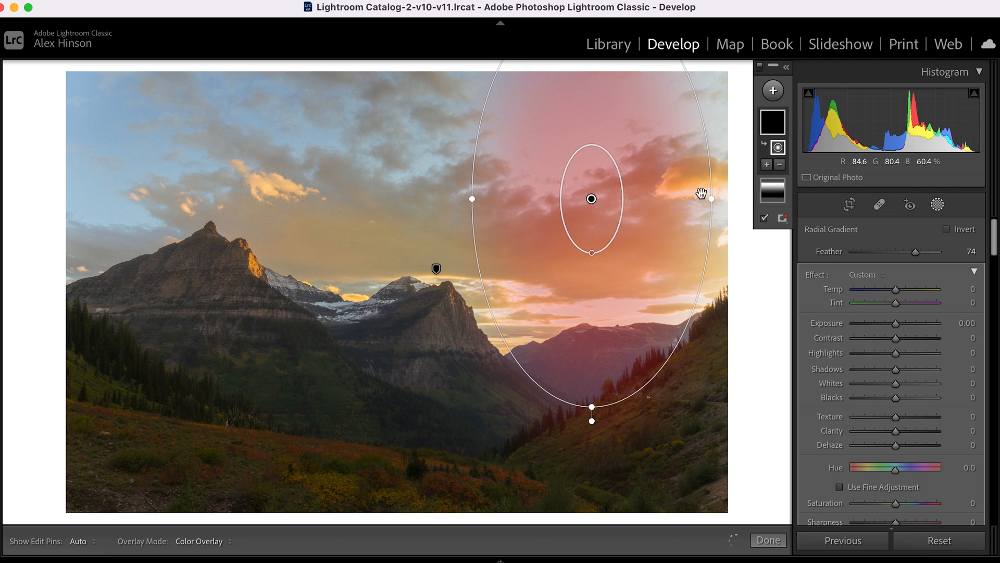
pyautogui.moveTo(713, 253); pyautogui.dragTo(736, 338)
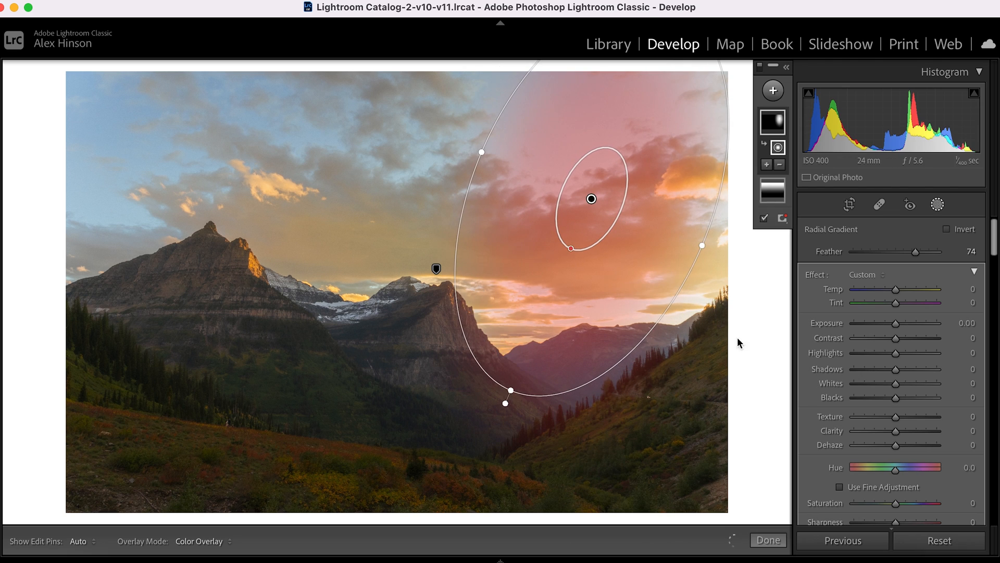
# Move the radial mask lower in the sky, widen it, and set its Shadows to 8 and Dehaze to -6.
pyautogui.moveTo(592, 201); pyautogui.dragTo(611, 250)
pyautogui.moveTo(500, 206); pyautogui.dragTo(470, 190)
pyautogui.moveTo(895, 369); pyautogui.dragTo(898, 371)
pyautogui.moveTo(887, 446); pyautogui.dragTo(891, 446)
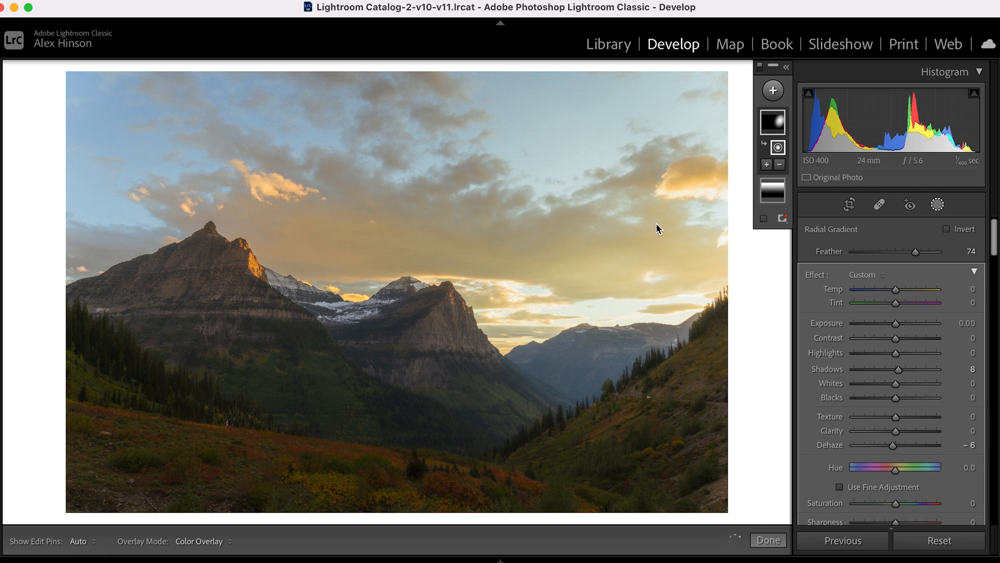
# Reshape and recenter the radial mask on the distant blue ridge, and set its Exposure to 0.10, Contrast to 31 and Highlights to 8.
pyautogui.moveTo(610, 250); pyautogui.dragTo(606, 275)
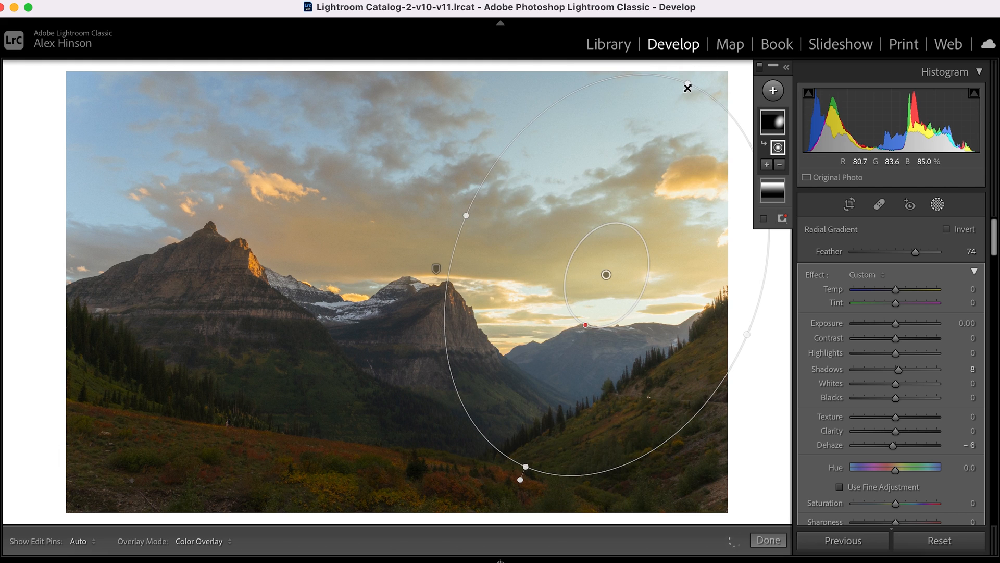
pyautogui.moveTo(687, 84); pyautogui.dragTo(675, 130)
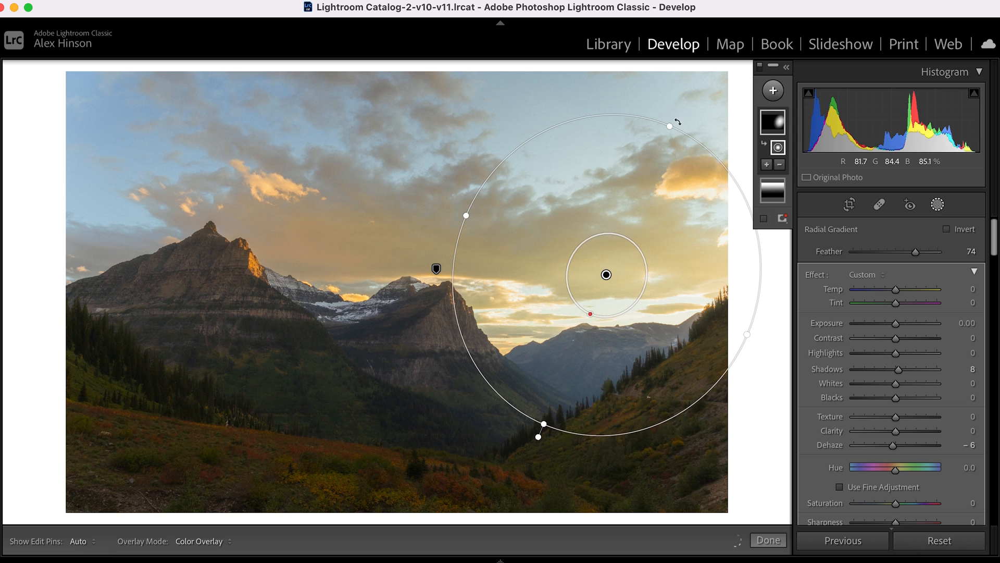
pyautogui.moveTo(541, 429); pyautogui.dragTo(521, 473)
pyautogui.moveTo(603, 276); pyautogui.dragTo(578, 339)
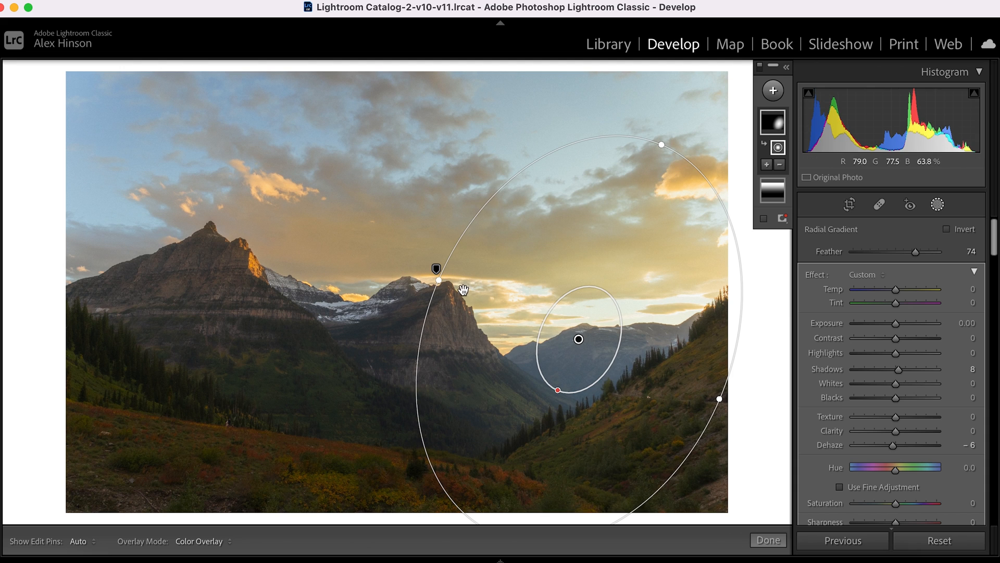
pyautogui.moveTo(459, 241); pyautogui.dragTo(478, 244)
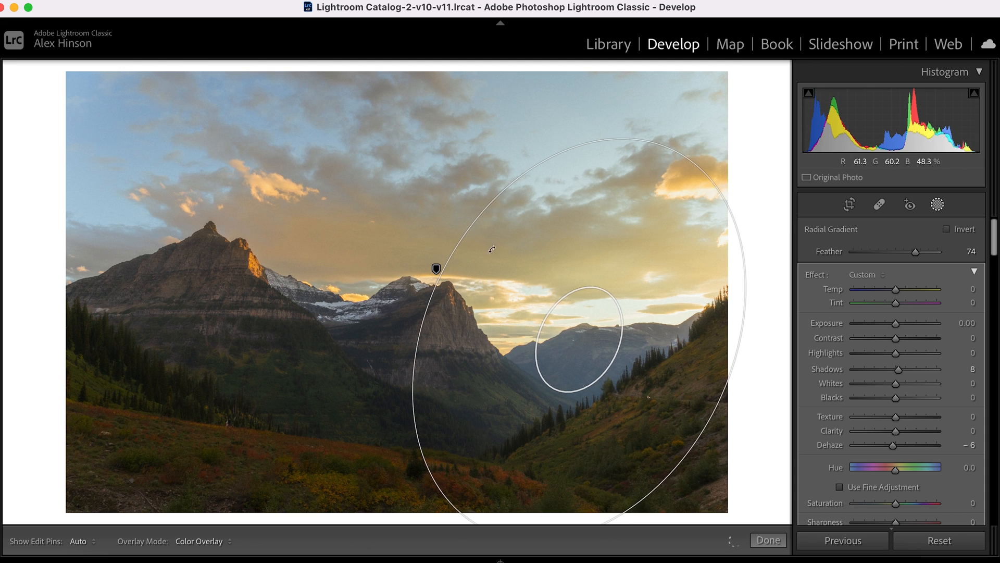
pyautogui.moveTo(896, 339)
pyautogui.mouseDown()
pyautogui.moveTo(921, 344)
pyautogui.moveTo(897, 330)
pyautogui.moveTo(918, 354)
pyautogui.moveTo(883, 356)
pyautogui.moveTo(910, 363)
pyautogui.moveTo(895, 357)
pyautogui.mouseUp()
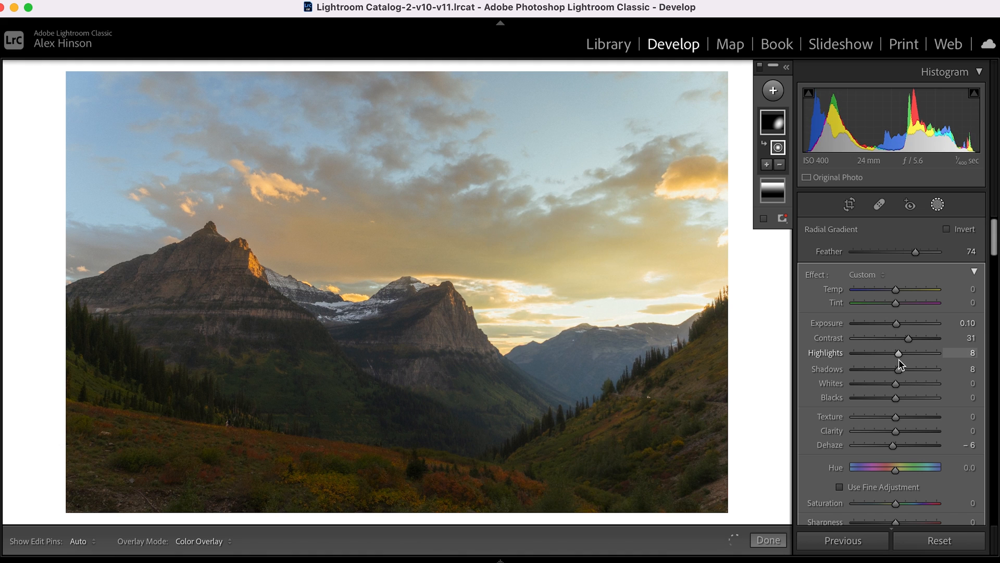
# Compare the photo with both gradient masks off and on, and close masking.
pyautogui.scroll(-3, 899, 359)
pyautogui.scroll(-4, 899, 360)
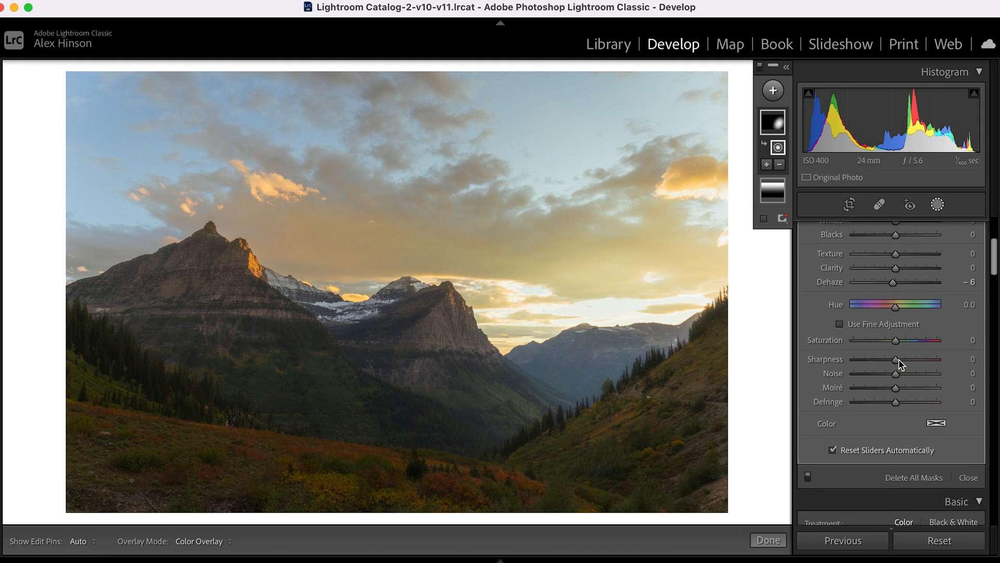
pyautogui.scroll(-2, 809, 449)
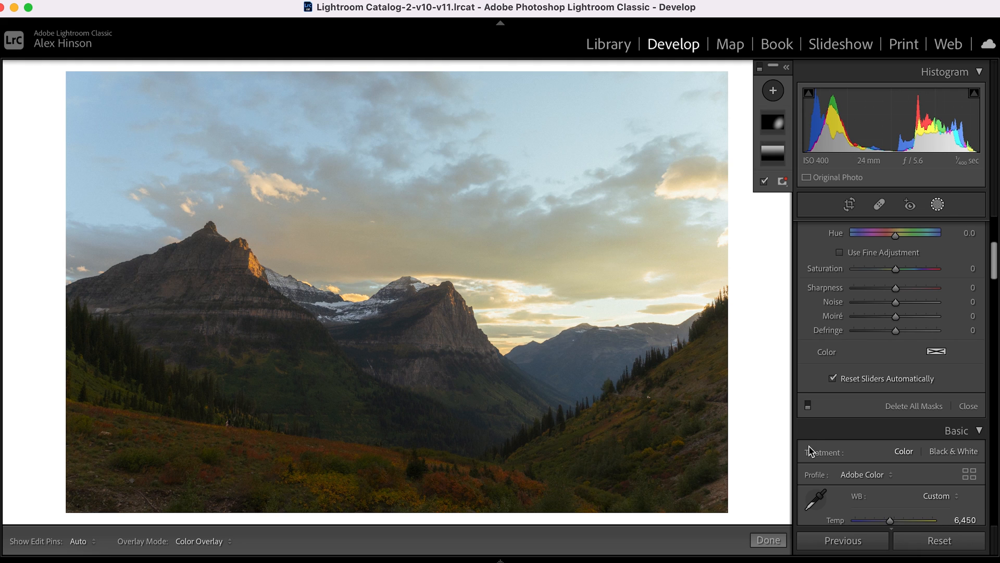
pyautogui.click(808, 405)
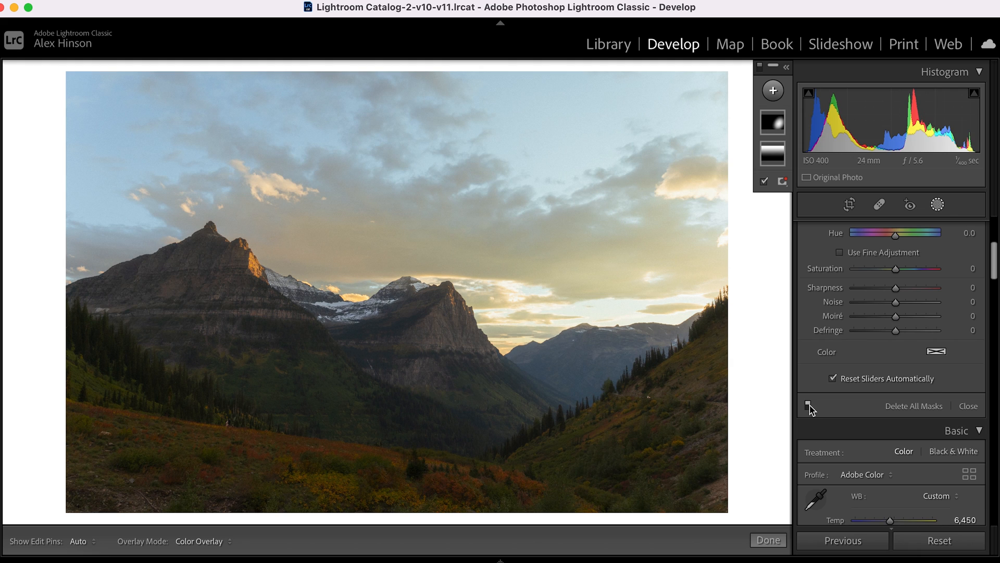
pyautogui.hotkey('shift', 'w')
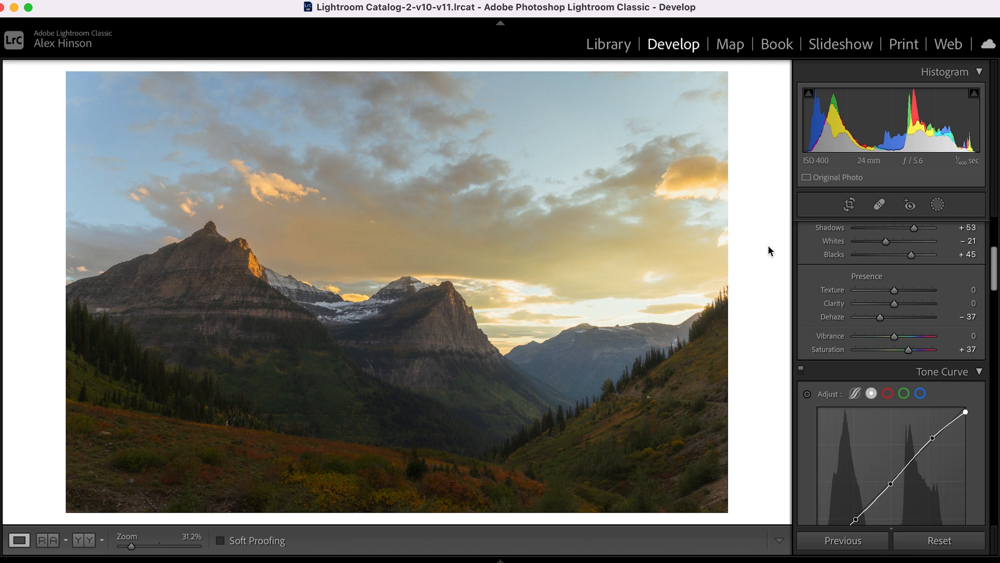
# Switch to the Library, view the neighbouring cloudy mountain photo, and return to the sunset photo.
pyautogui.click(625, 45)
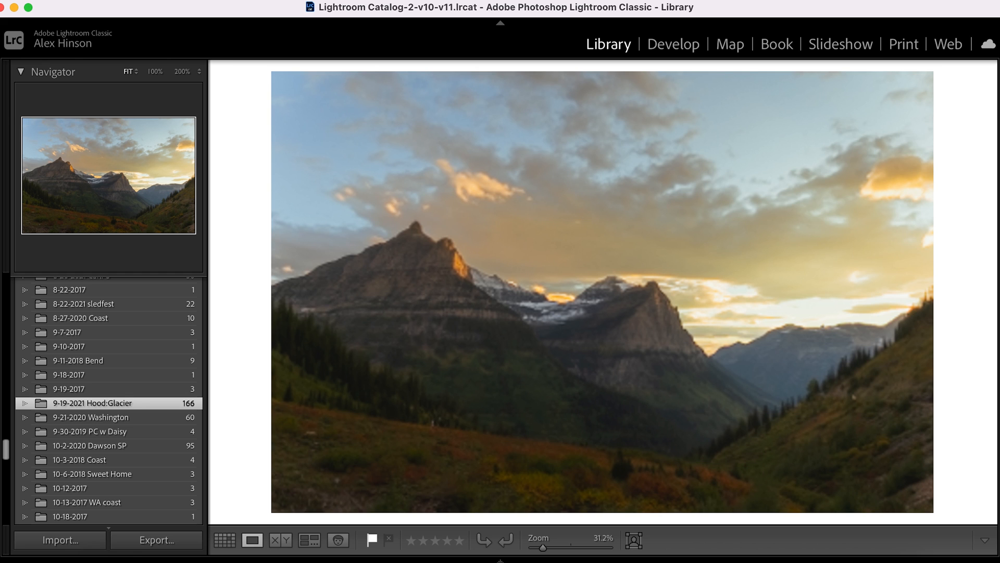
pyautogui.press('Right')
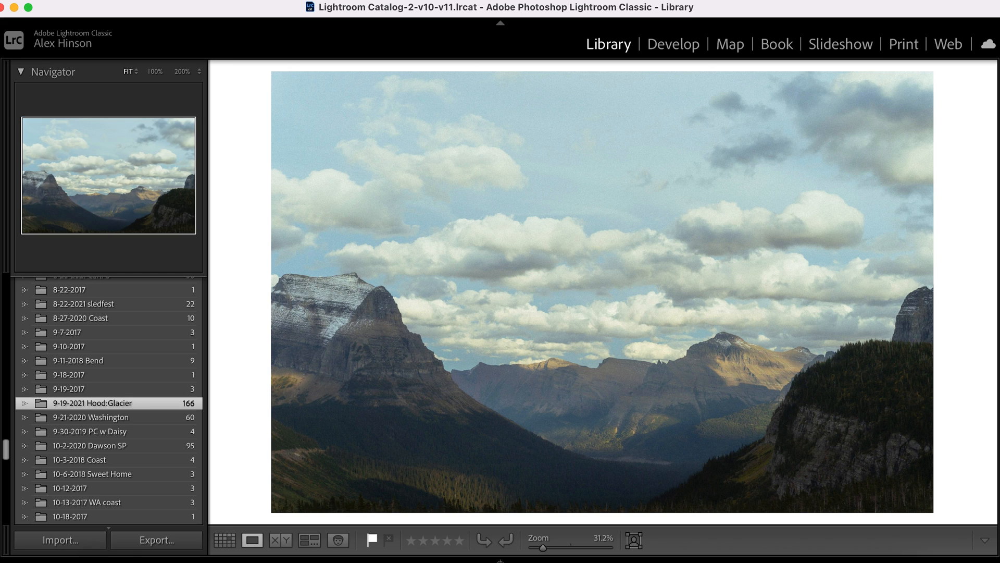
pyautogui.press('Left')
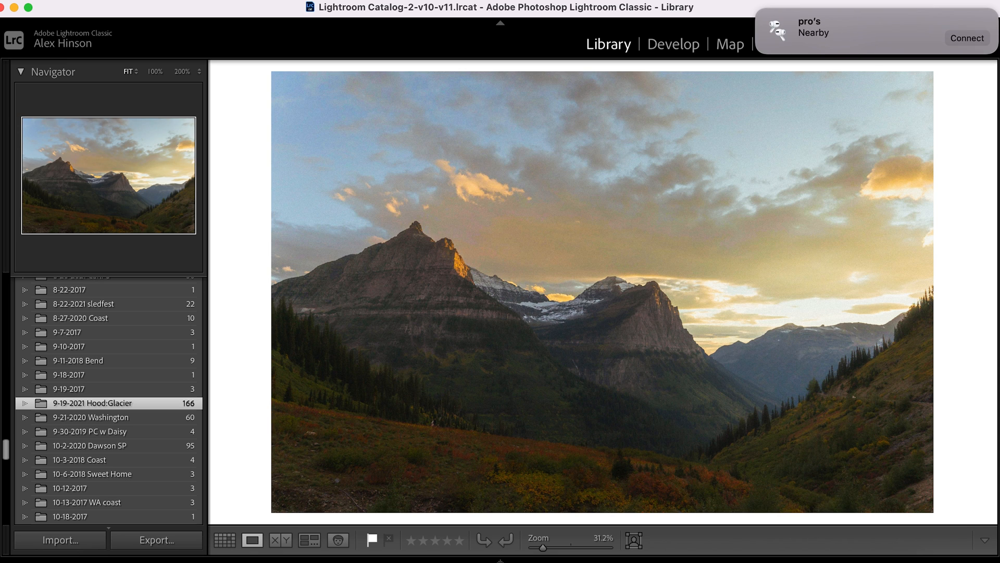